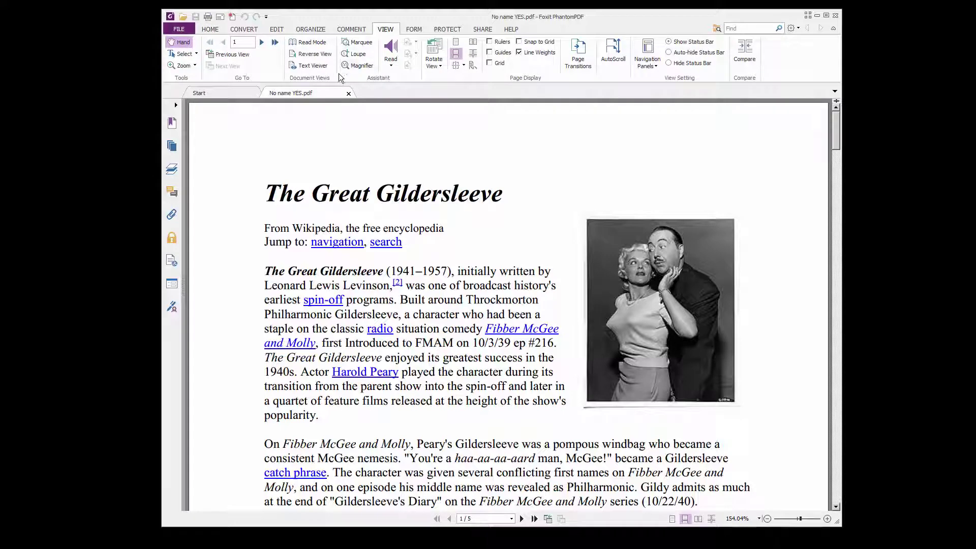
Step: View No name YES.pdf in Text Viewer, check pages 3, 4 and 1 using the page thumbnails, and return to the normal page view
left_click(312, 66)
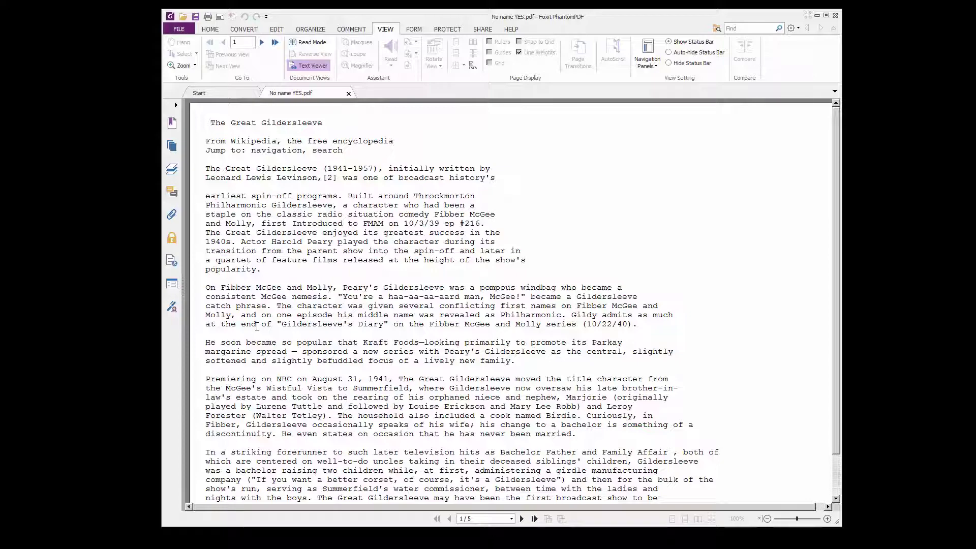
left_click(176, 107)
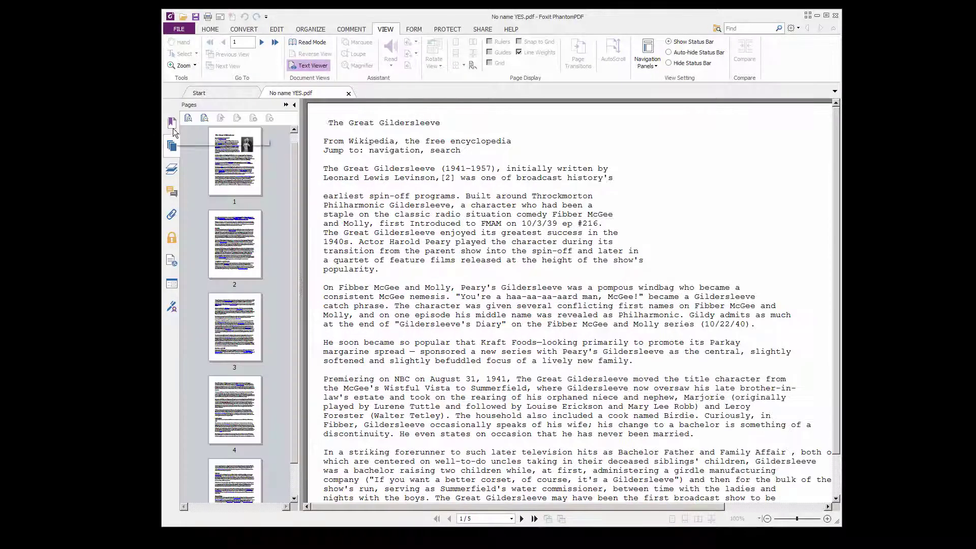
left_click(228, 260)
left_click(238, 339)
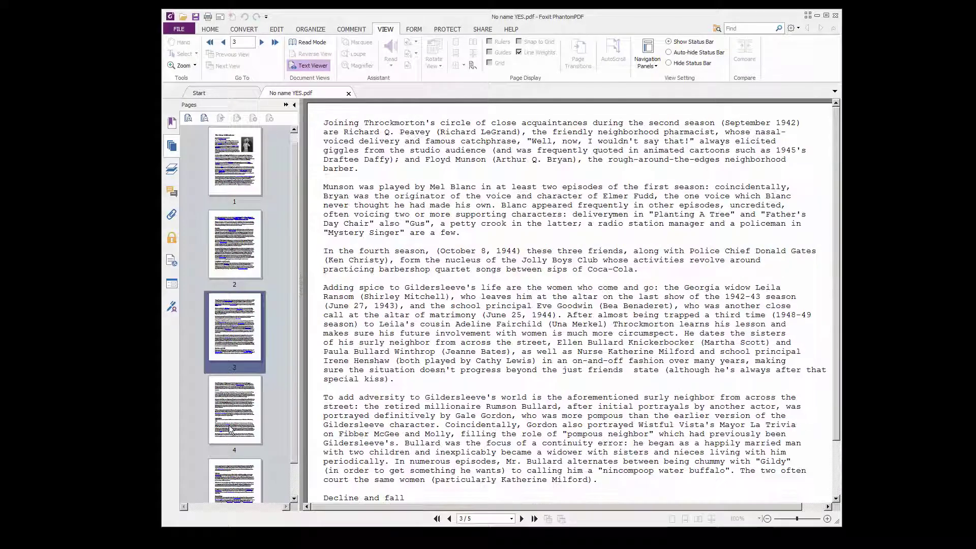
left_click(233, 428)
left_click(239, 177)
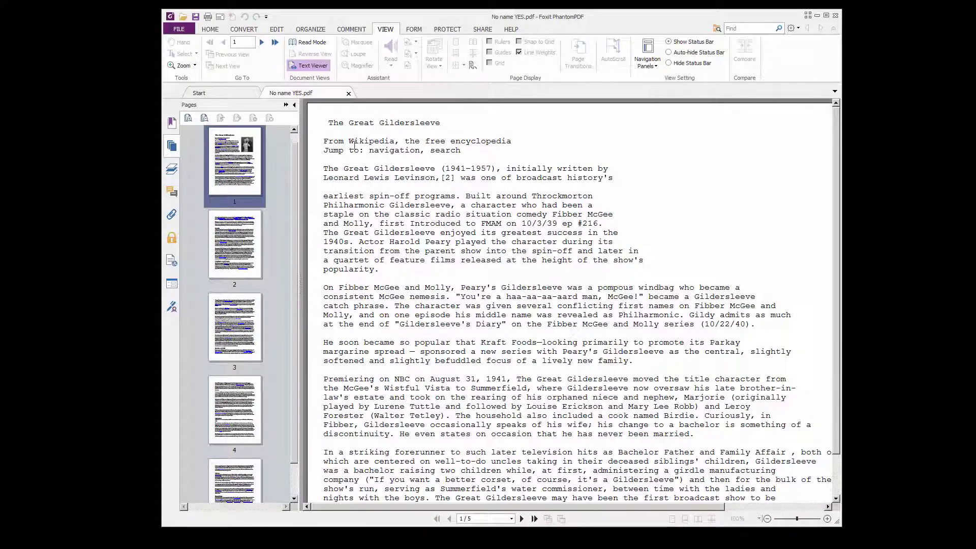
left_click(303, 68)
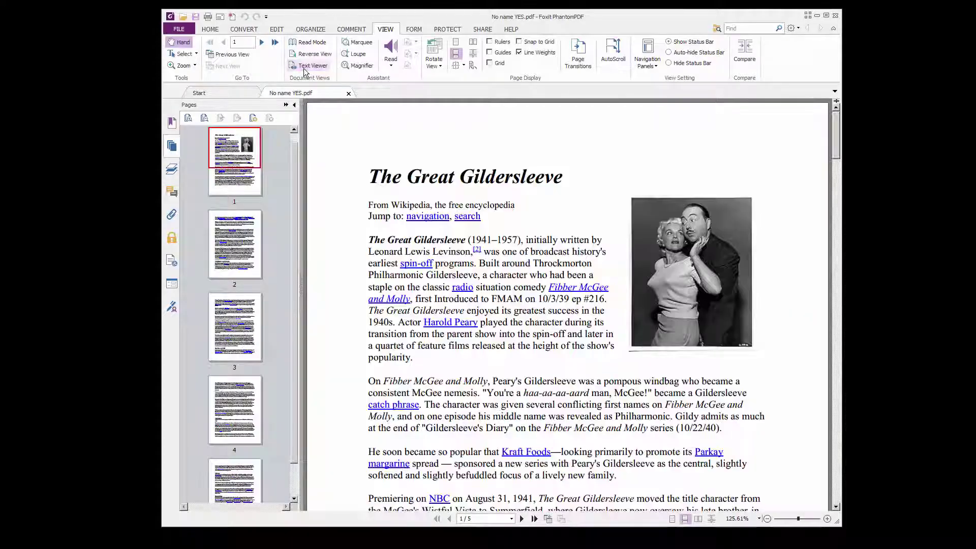
Step: Select "The Great Gildersleeve (1941–1957)" in the first paragraph in both the page view and Text Viewer, and close the document and program
left_click_drag(836, 150, 822, 116)
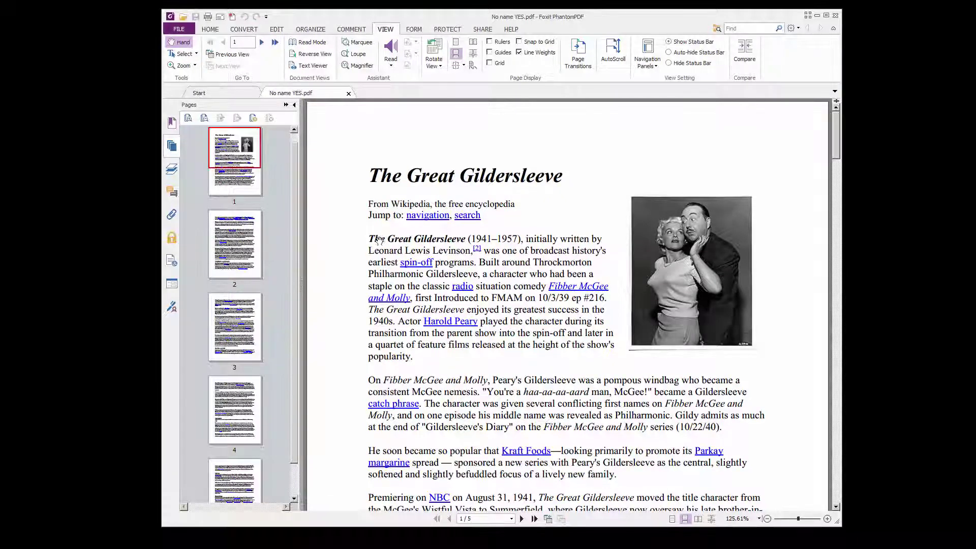
left_click_drag(370, 236, 534, 238)
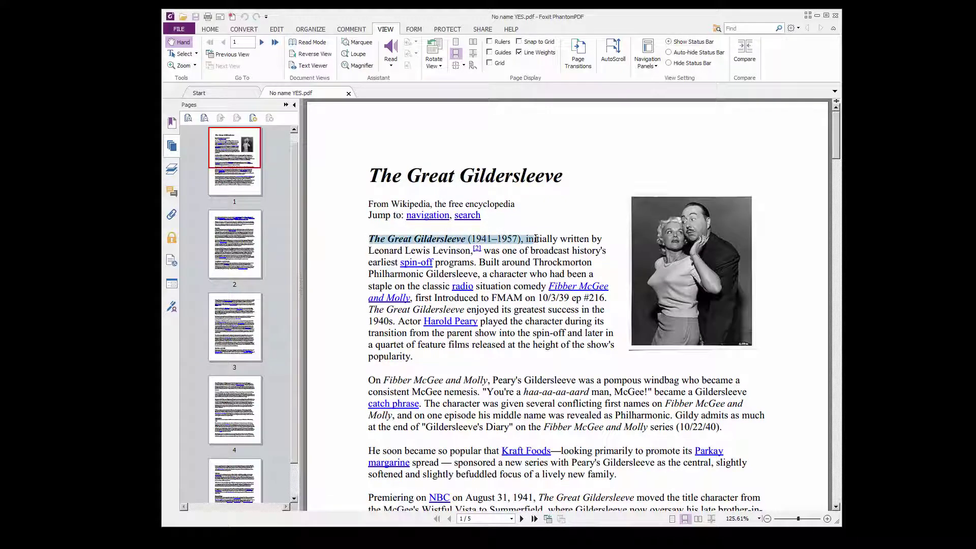
left_click(312, 66)
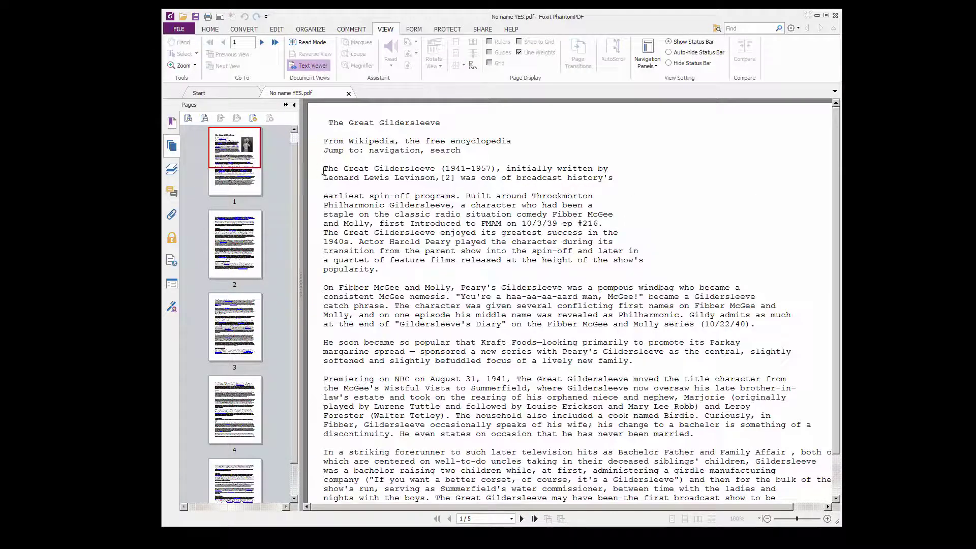
left_click_drag(324, 169, 496, 169)
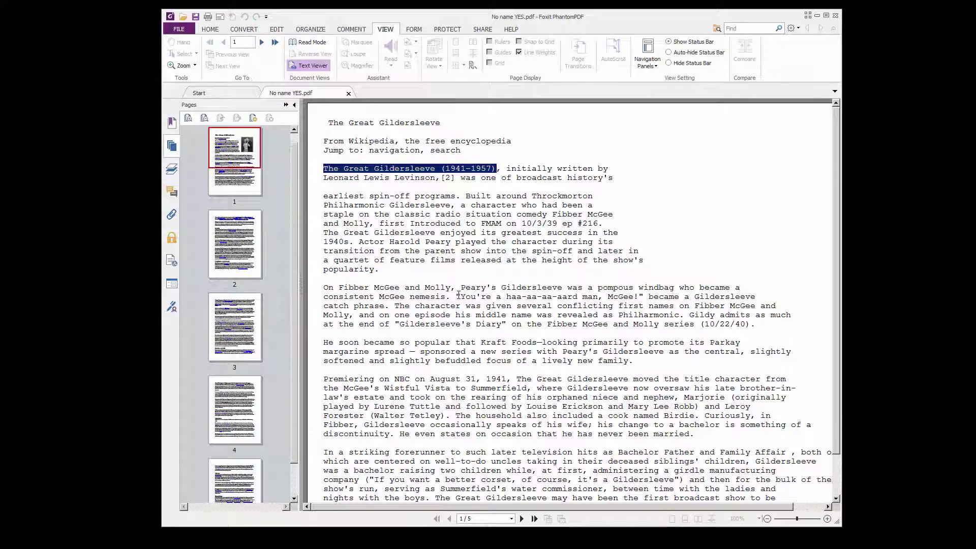
left_click(349, 94)
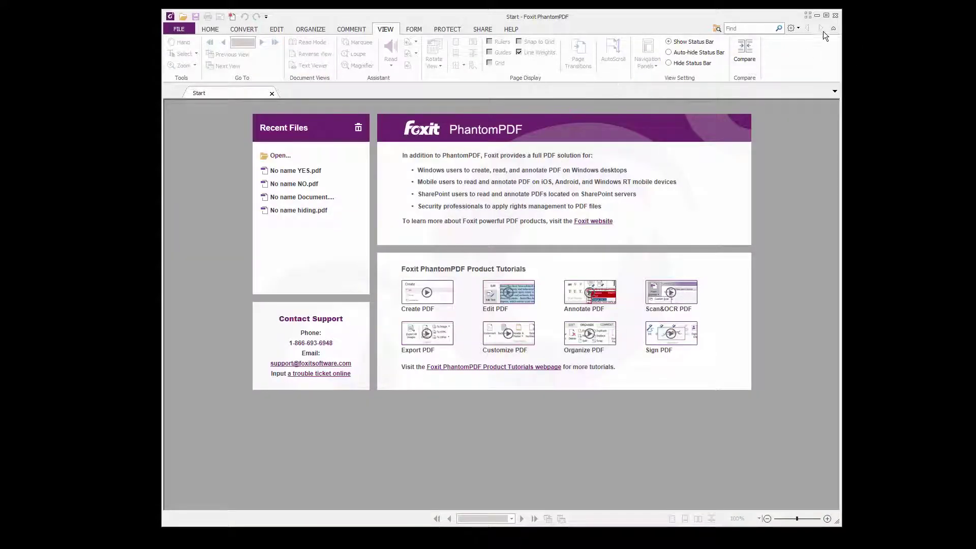
left_click(835, 15)
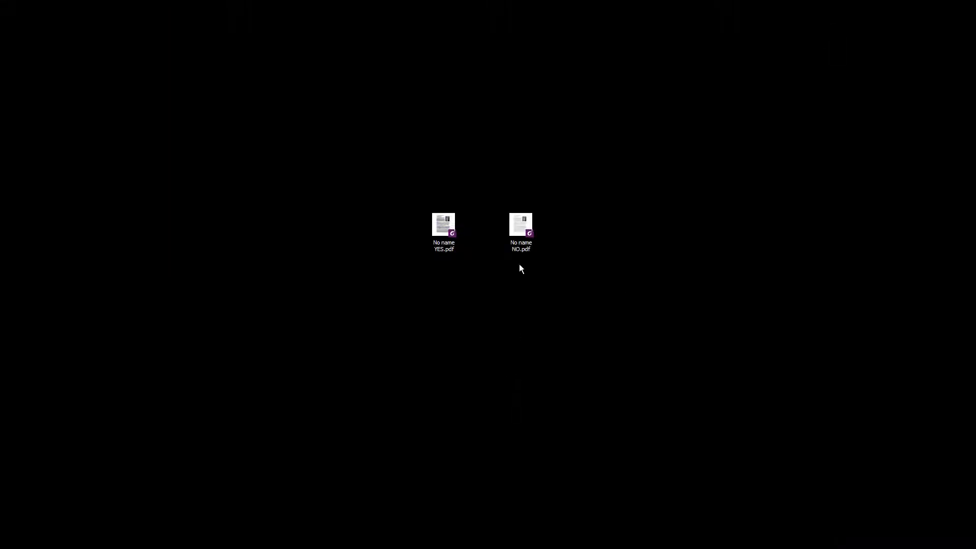
Step: Open No name NO.pdf from the desktop and browse its pages with the page thumbnails shown, returning to page 1
double_click(518, 215)
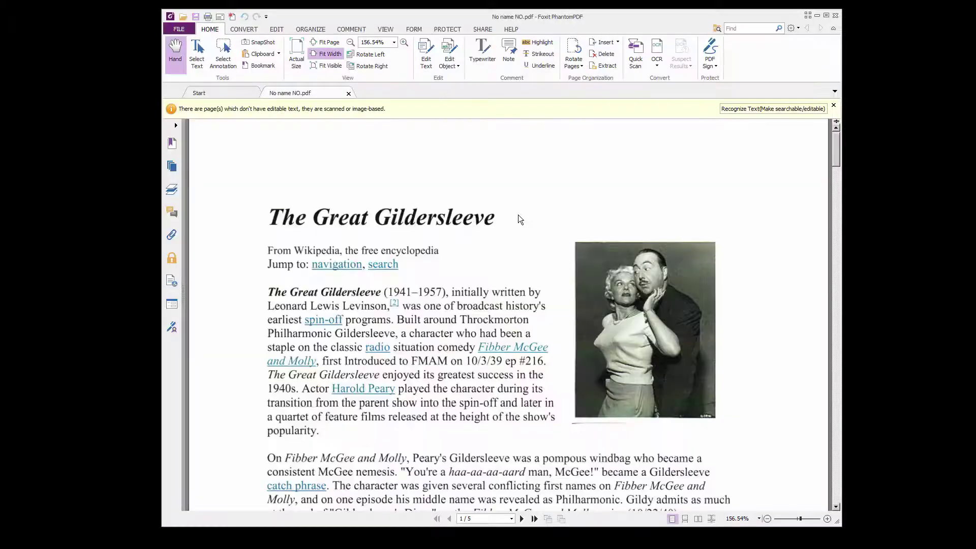
left_click(176, 128)
left_click(180, 171)
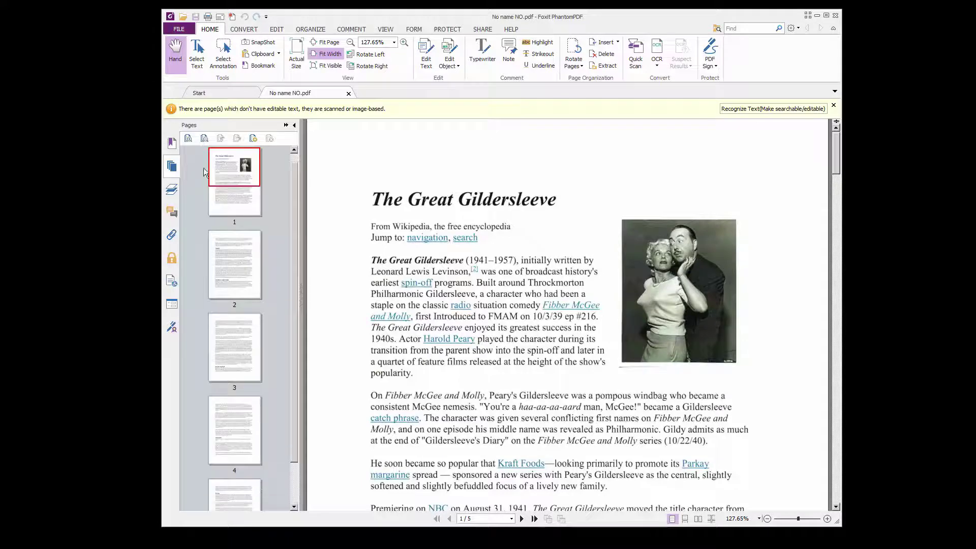
scroll(295, 181, "down", 2)
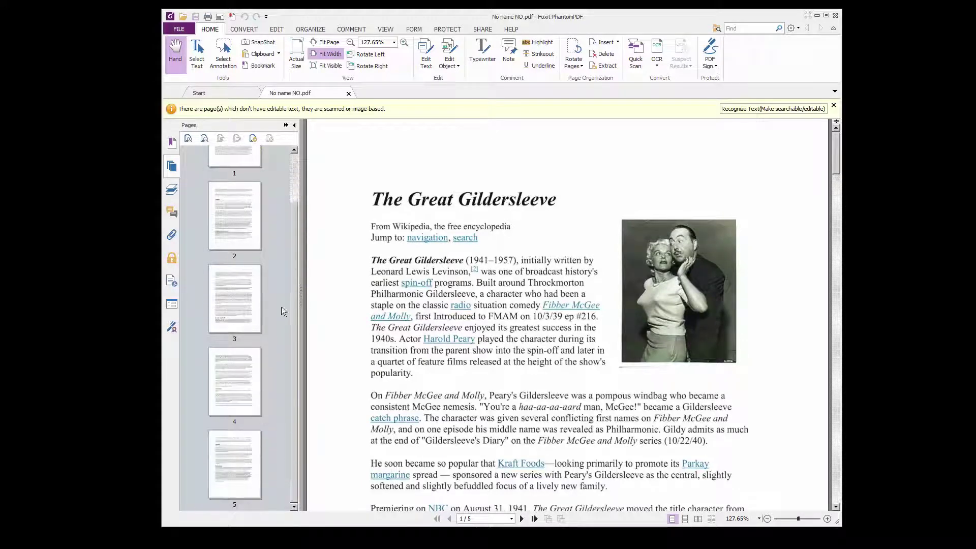
left_click(248, 377)
left_click(242, 169)
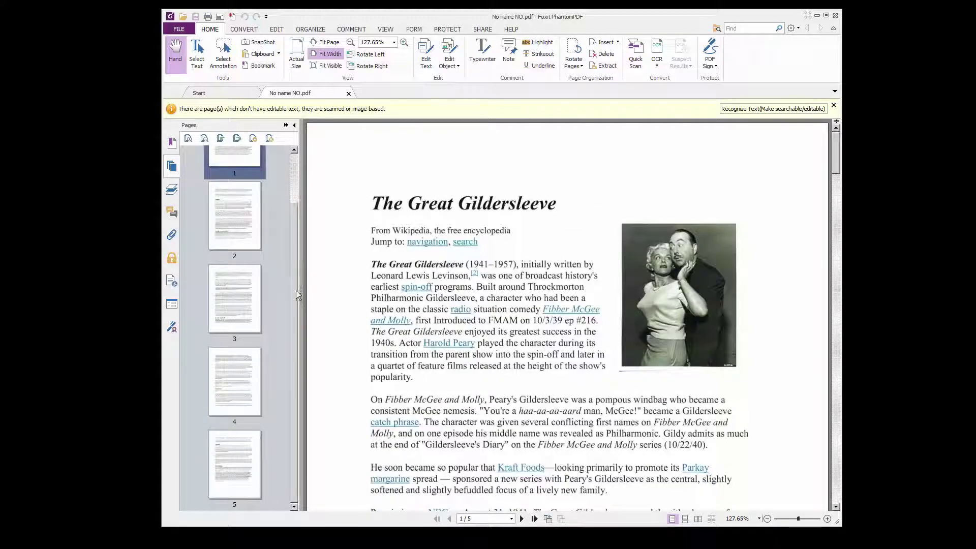
Step: Check pages 1, 3 and 4 of No name NO.pdf in Text Viewer, and restore the page view before closing the program
left_click(386, 29)
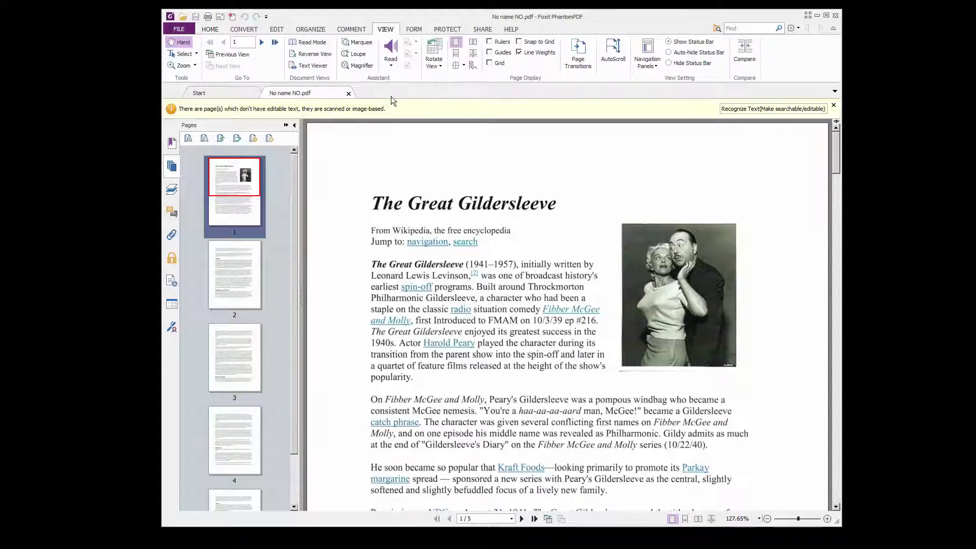
left_click(309, 65)
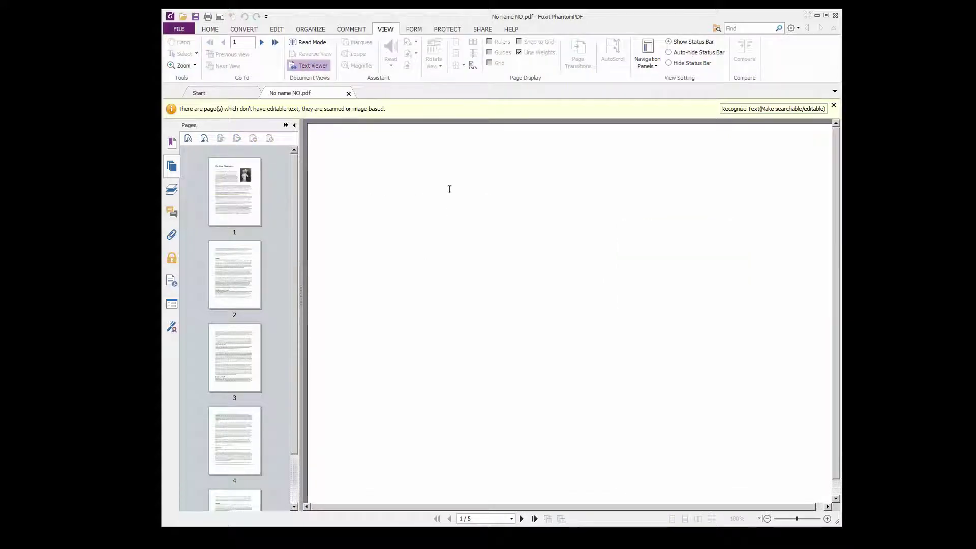
left_click(234, 372)
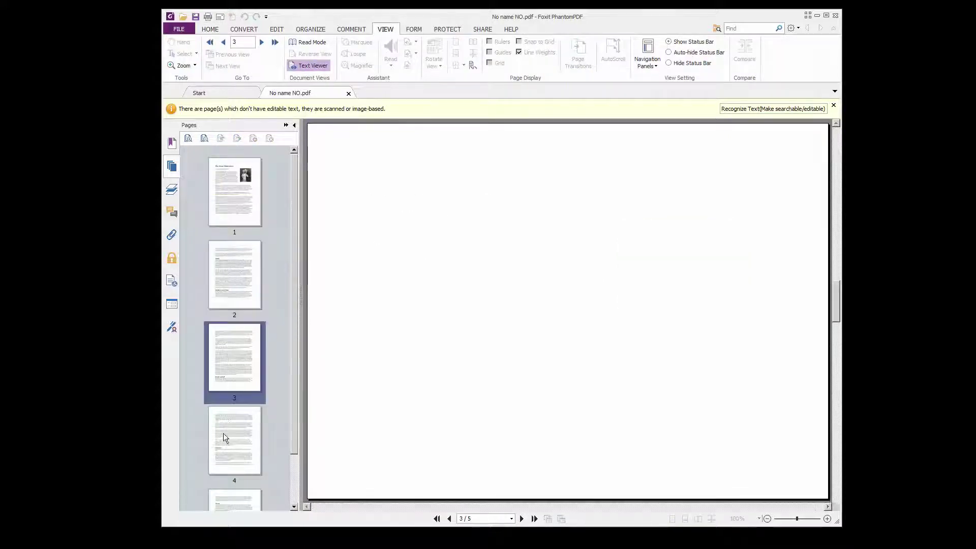
left_click(234, 465)
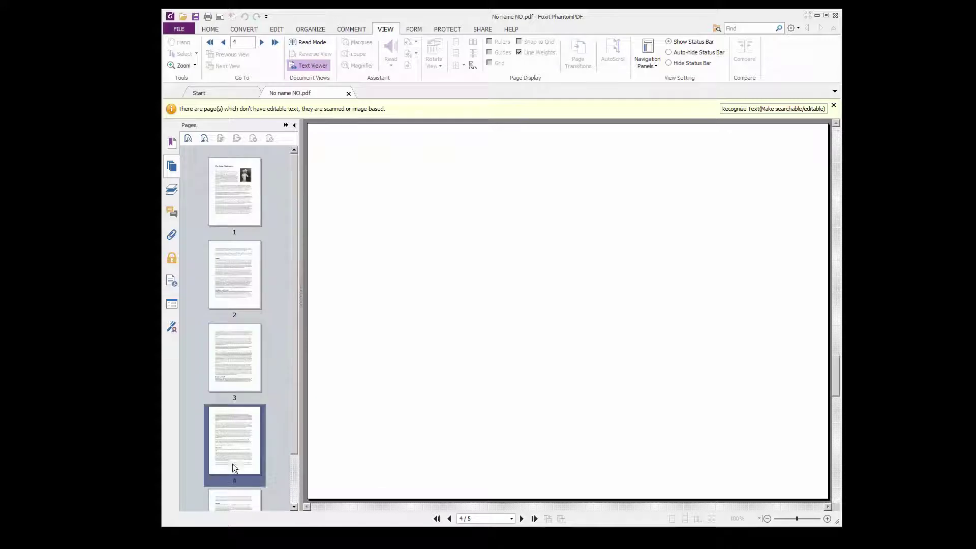
left_click(243, 210)
left_click(307, 66)
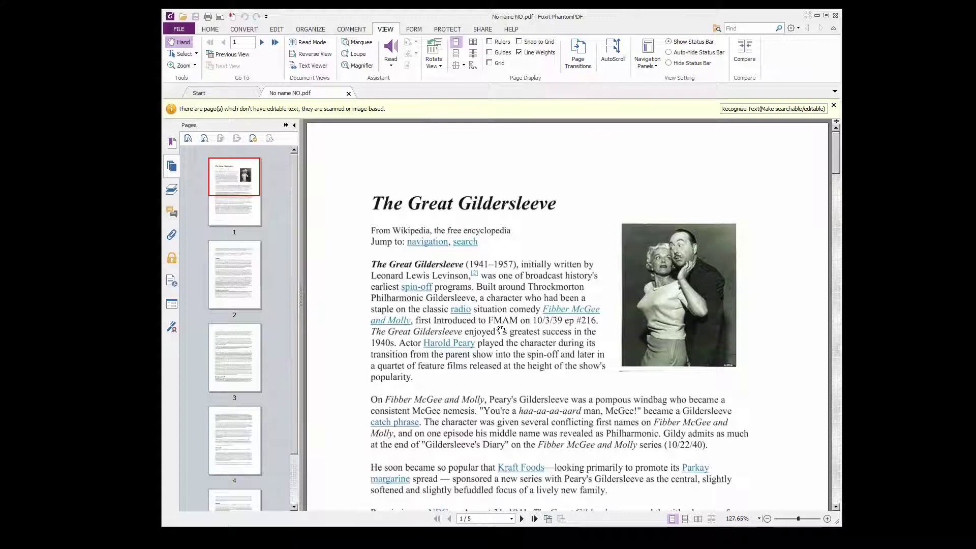
left_click(837, 17)
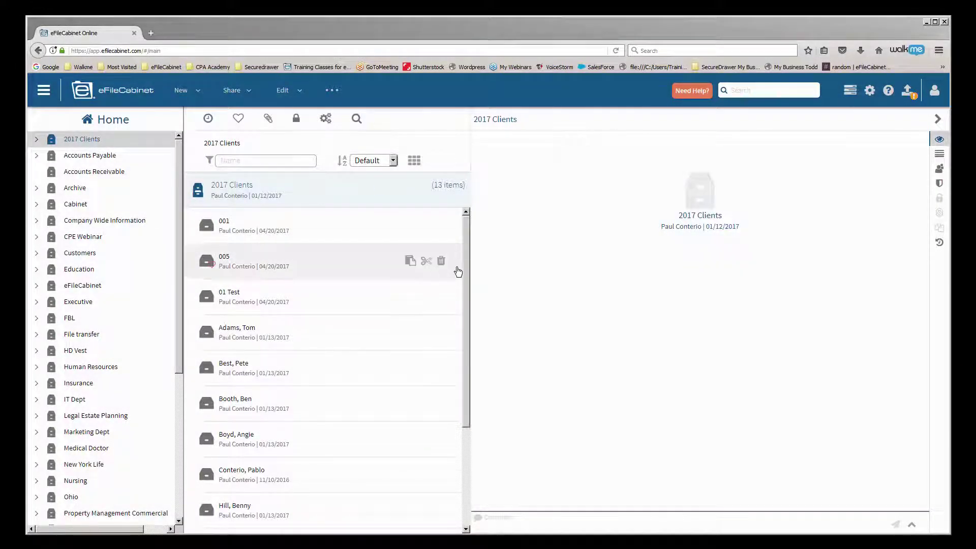
Step: In eFileCabinet Online, run a full text search for "Gildersleeve", with the additional criterion's field set to Full Text
left_click(725, 93)
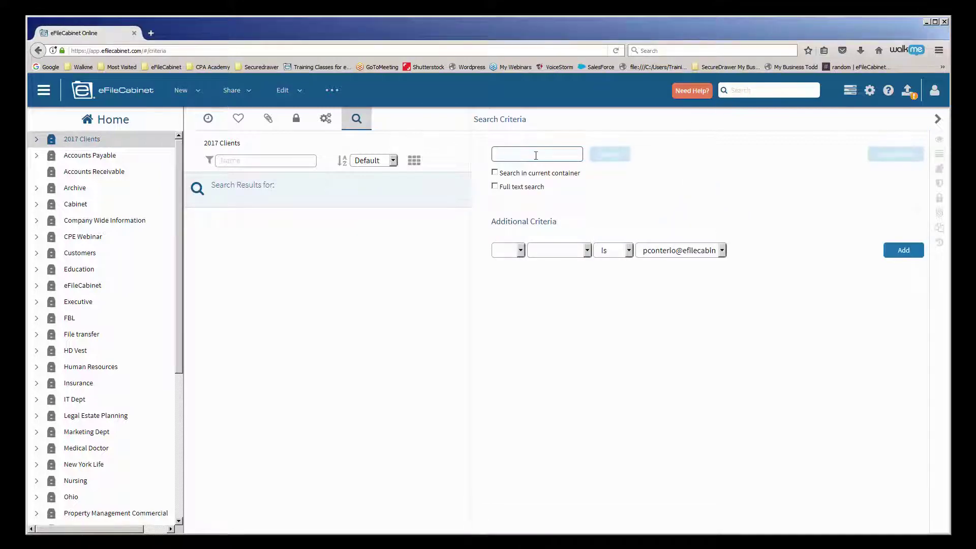
type("Glldersleeve")
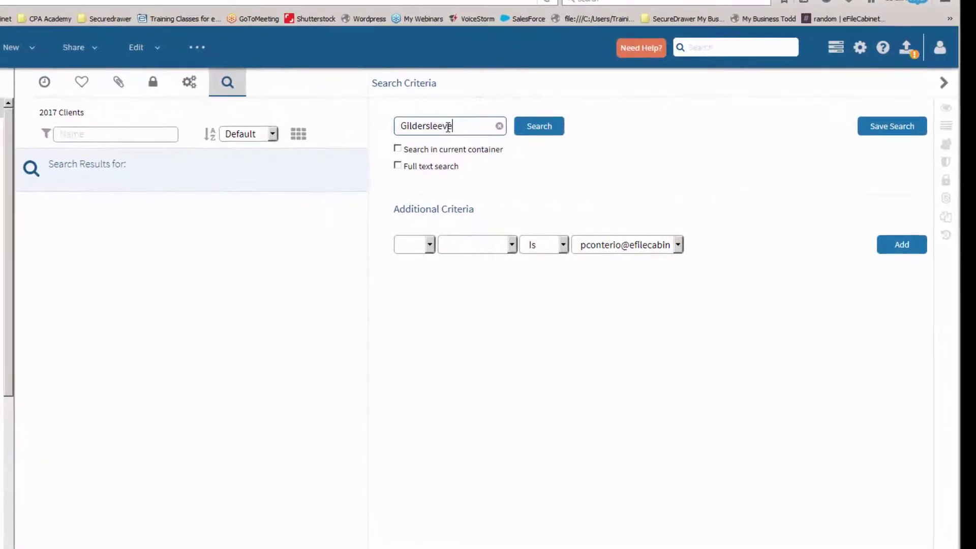
left_click(512, 245)
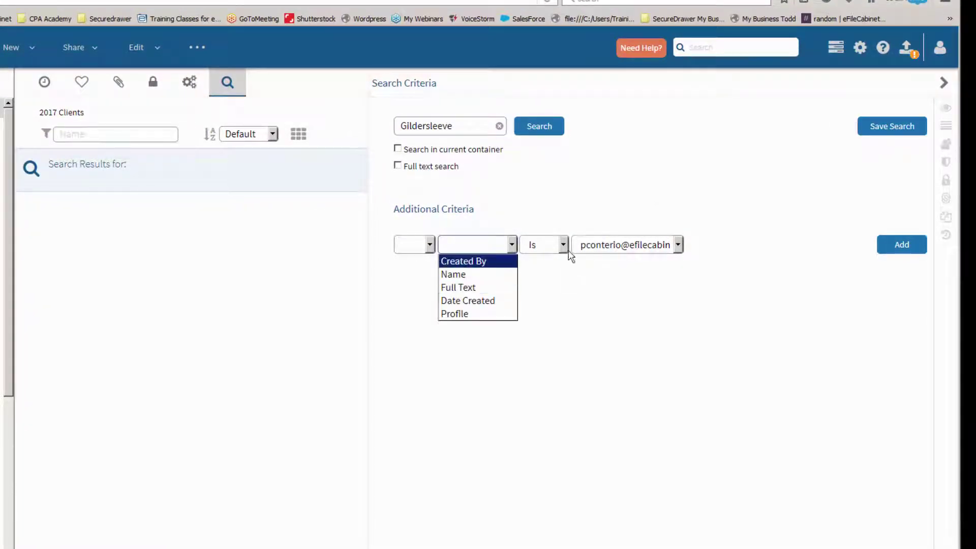
left_click(471, 288)
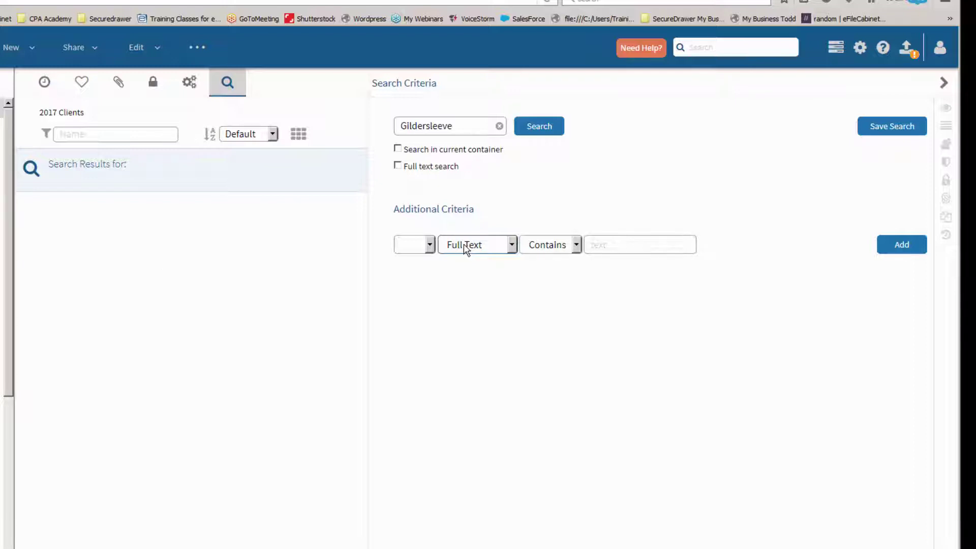
left_click(398, 166)
left_click(548, 135)
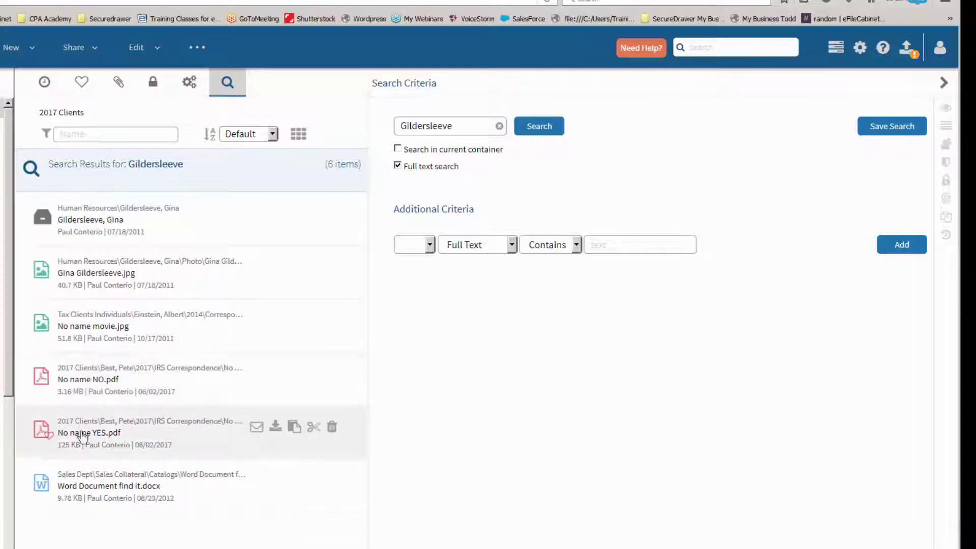
Step: Preview Word Document find it.docx and No name movie.jpg from the search results, and show the profile of No name movie.jpg
left_click(47, 487)
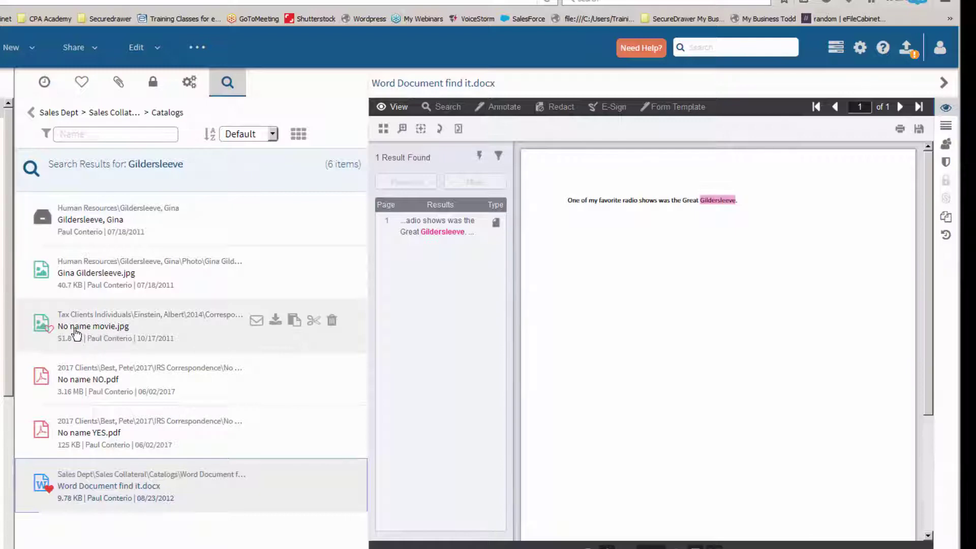
left_click(40, 325)
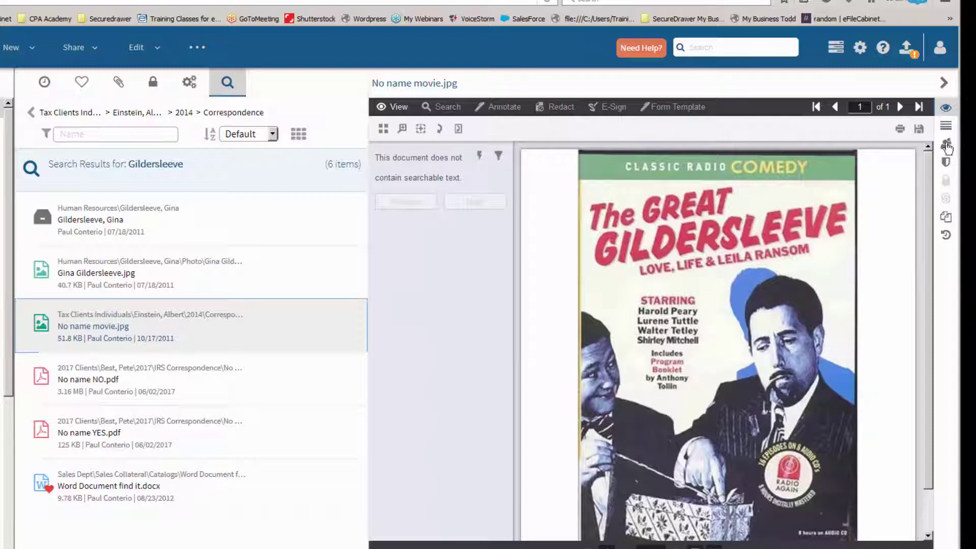
left_click(945, 125)
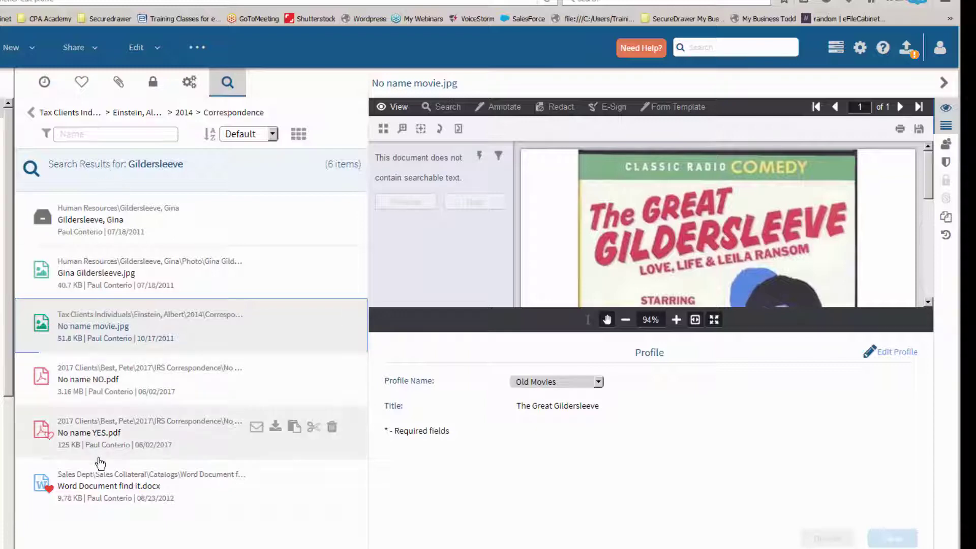
mouse_move(104, 348)
Step: Preview No name YES.pdf from the search results, and show and hide its profile information
left_click(43, 433)
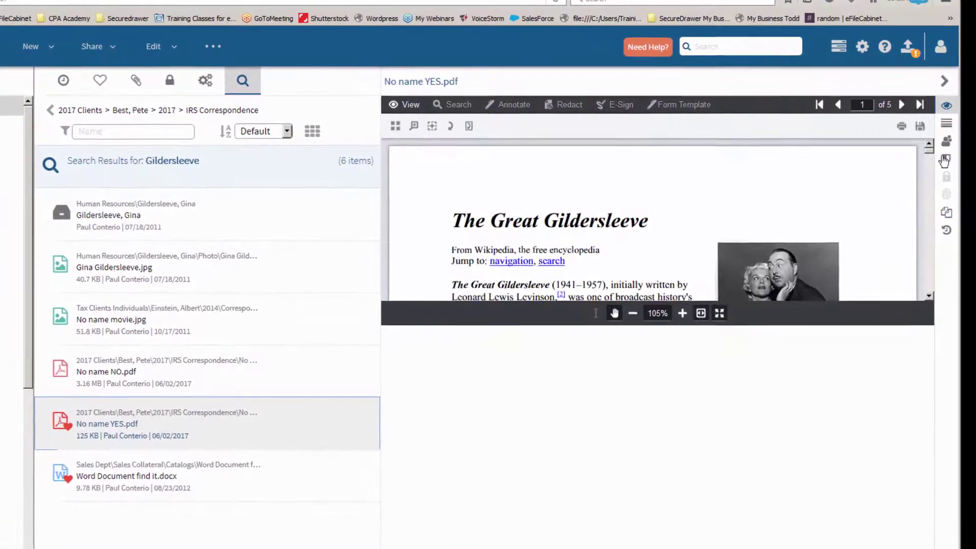
left_click(946, 124)
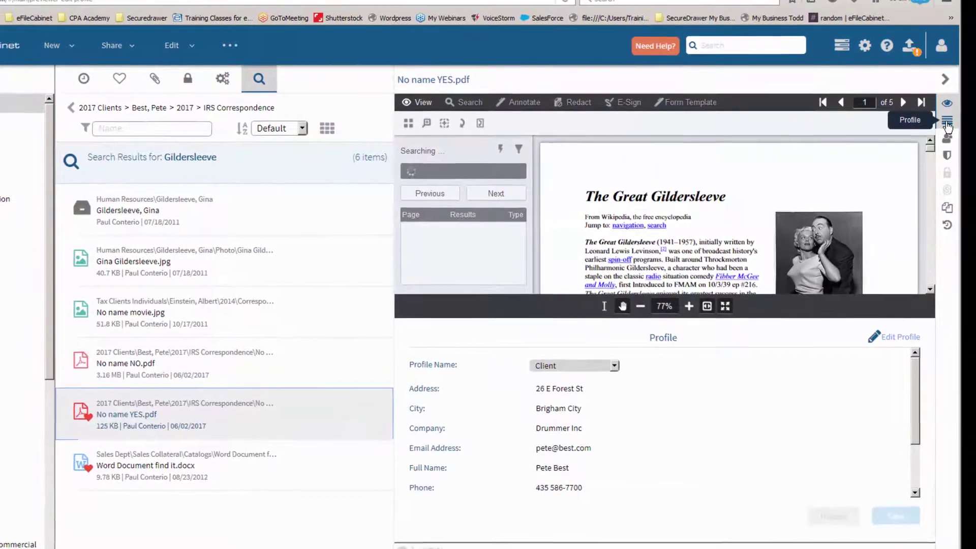
left_click(947, 123)
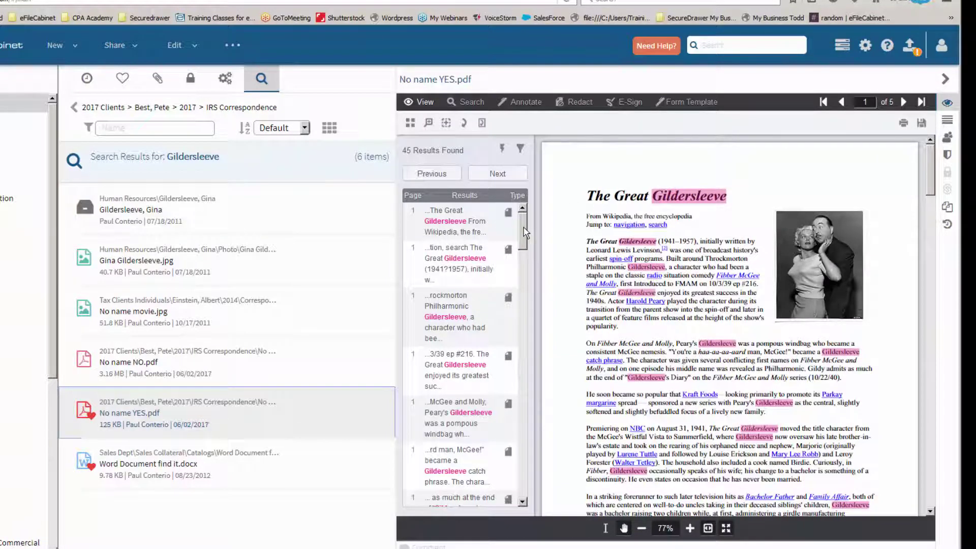
Step: Browse the "Gildersleeve" matches found inside No name YES.pdf, jumping to several occurrences on pages 1 and 2
left_click_drag(525, 232, 526, 283)
left_click(466, 322)
scroll(469, 438, "down", 3)
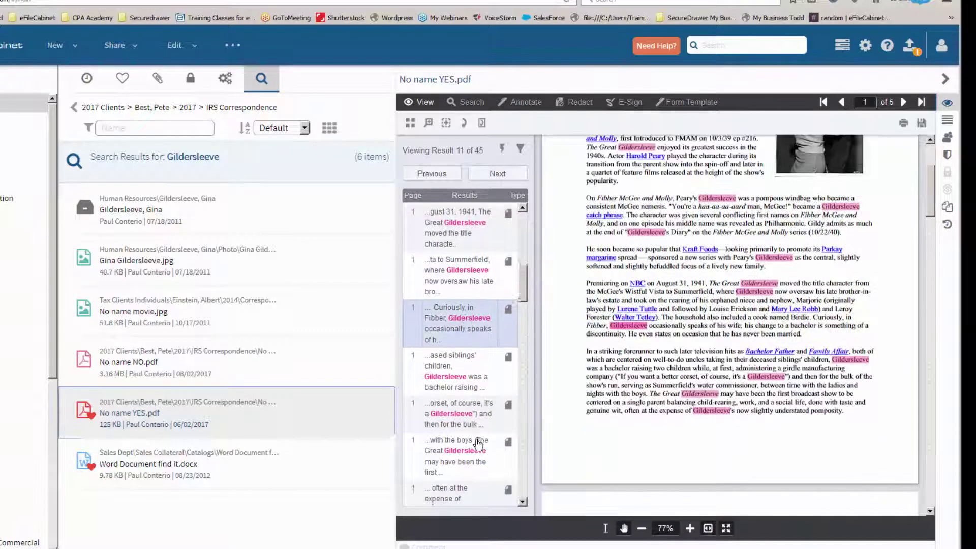
left_click(468, 440)
scroll(468, 441, "down", 3)
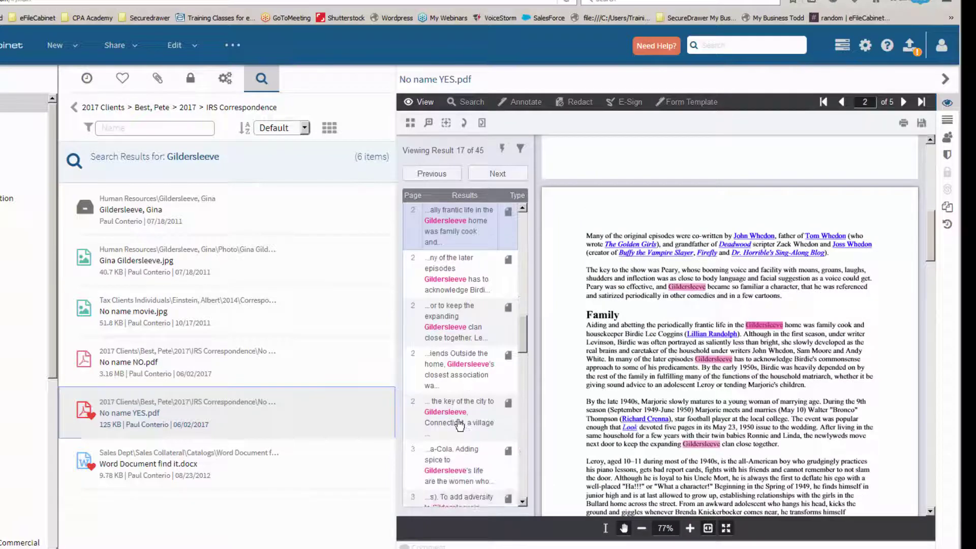
left_click(460, 420)
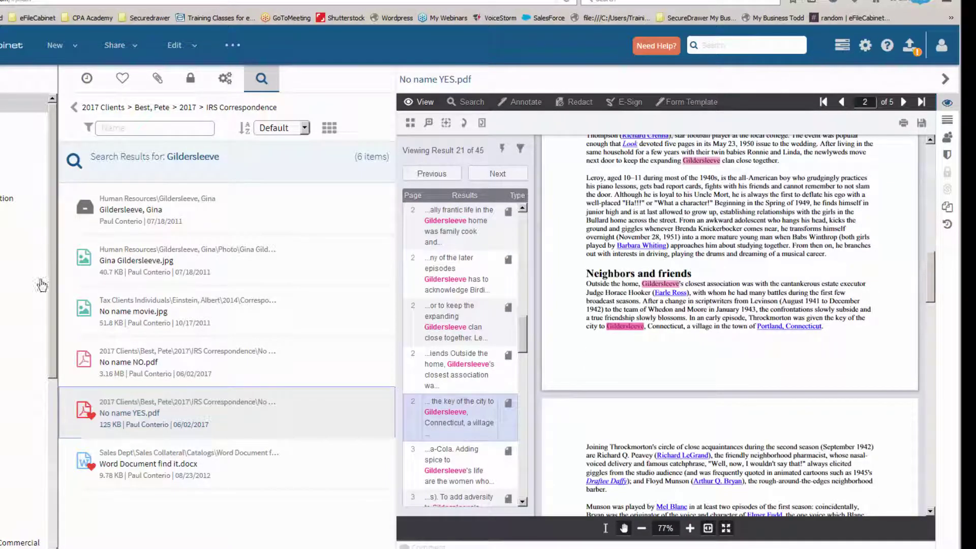
Step: Preview Word Document find it.docx, No name YES.pdf and No name NO.pdf from the "Gildersleeve" search results
left_click(92, 468)
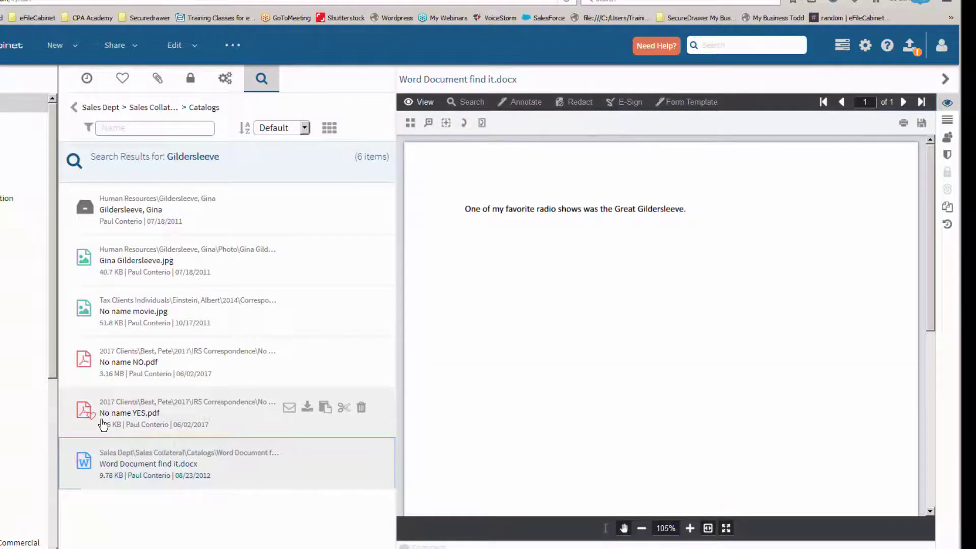
left_click(103, 425)
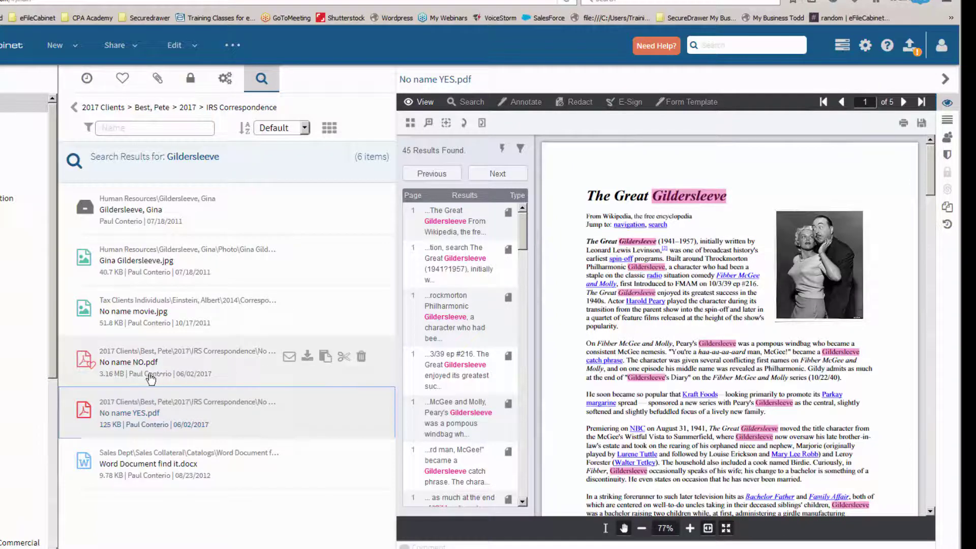
mouse_move(77, 372)
left_click(79, 361)
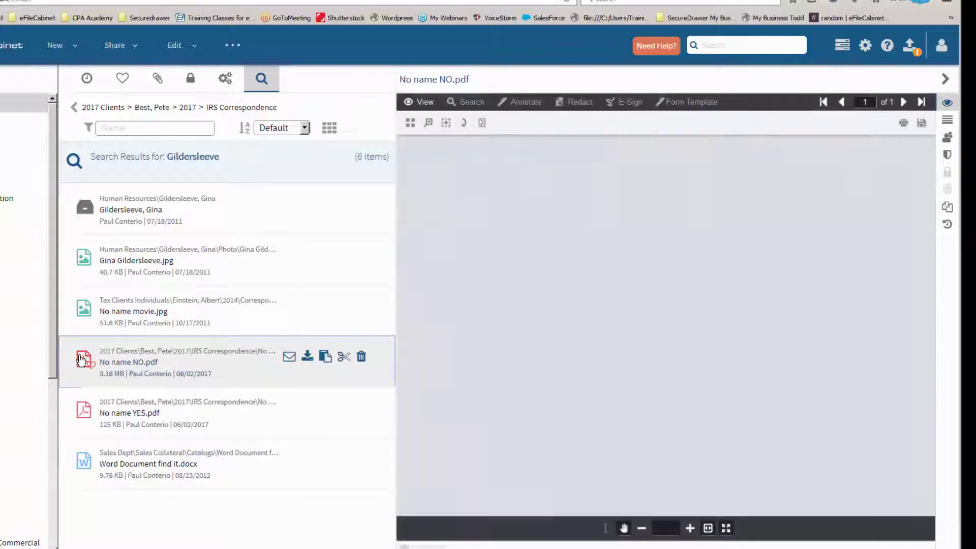
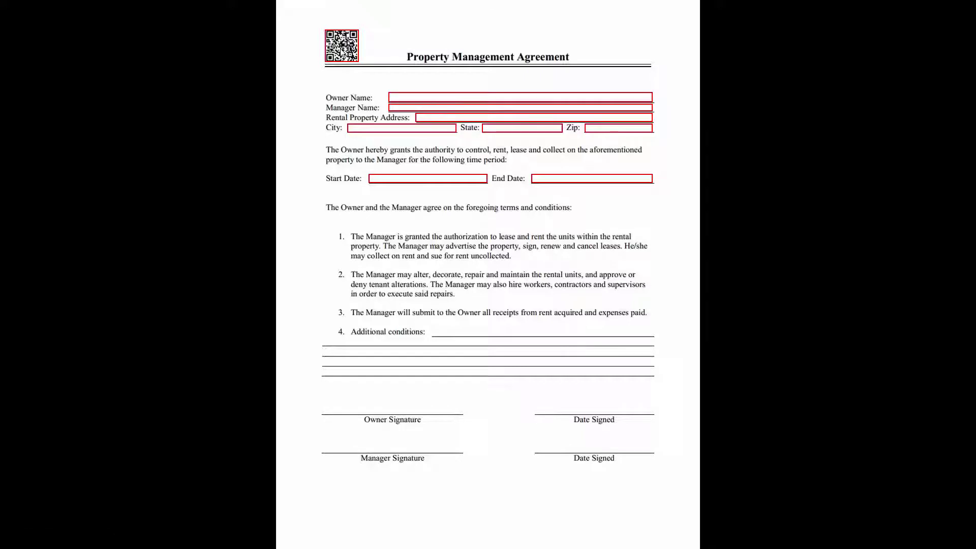
key("Right")
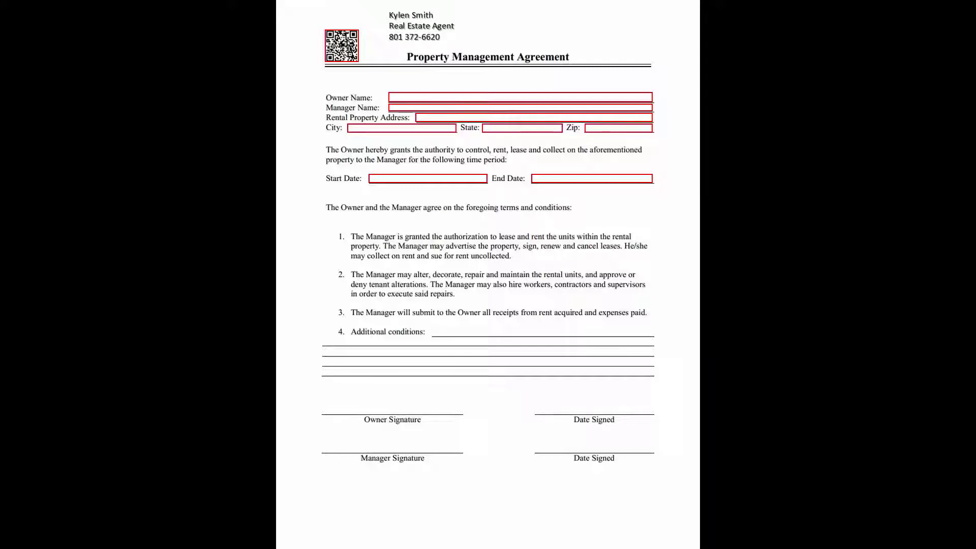
key("Right")
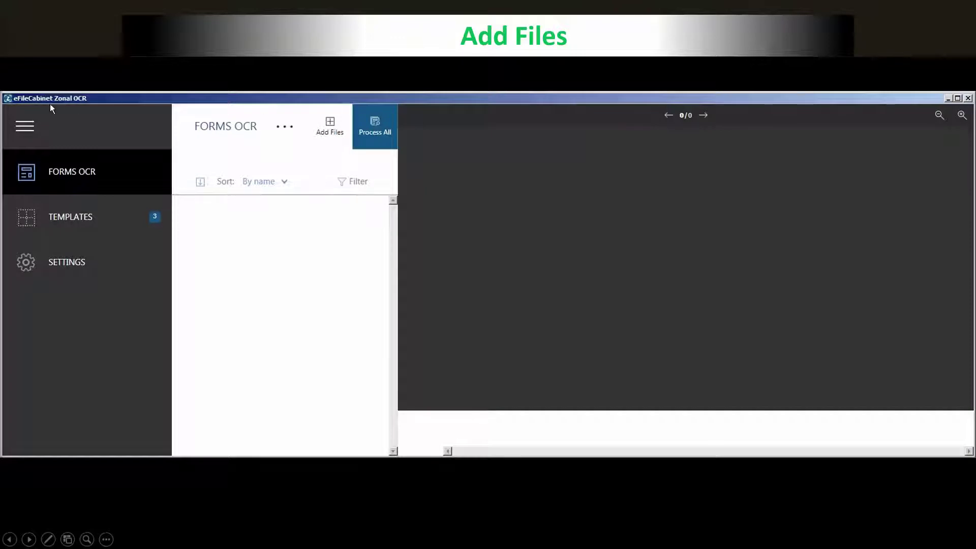
Step: In eFileCabinet Zonal OCR, add Washington 1040.pdf from the Desktop to the Forms OCR list
left_click(329, 123)
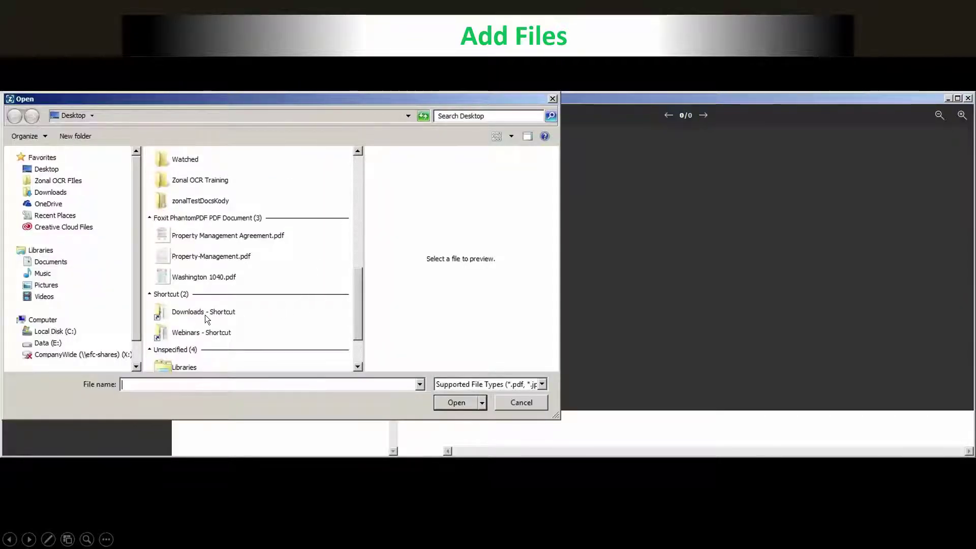
left_click(166, 277)
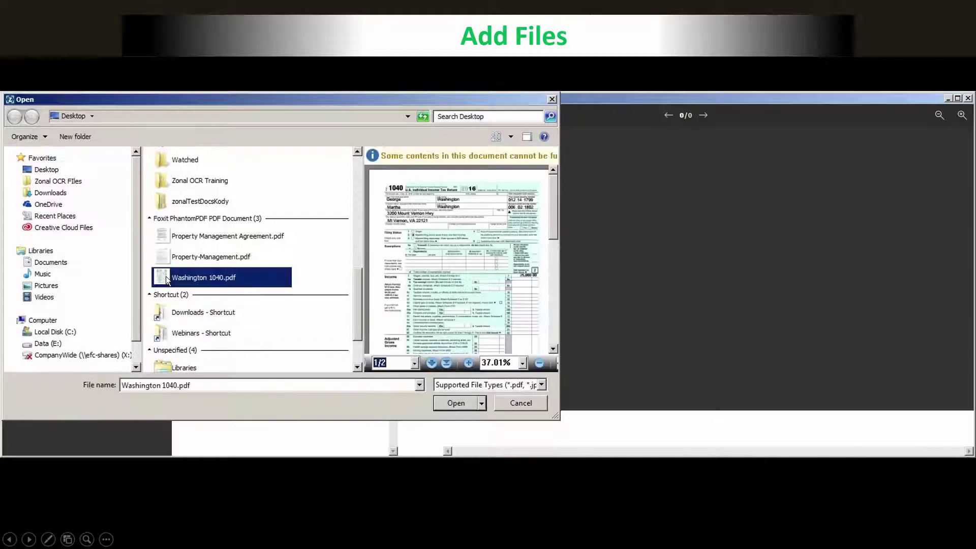
left_click(457, 403)
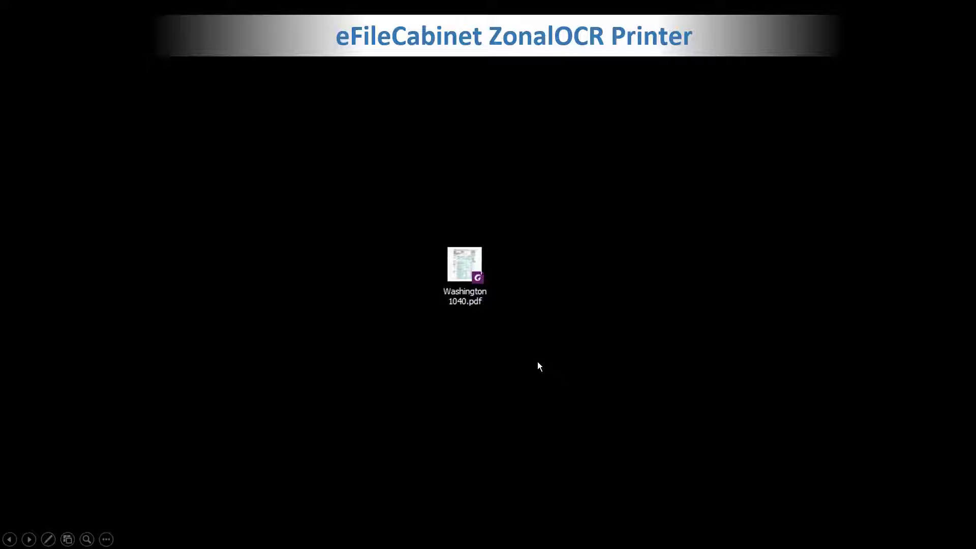
Step: Open Washington 1040.pdf from the desktop in Foxit PhantomPDF and print it to the eFileCabinet ZonalOCR Printer
left_click(468, 273)
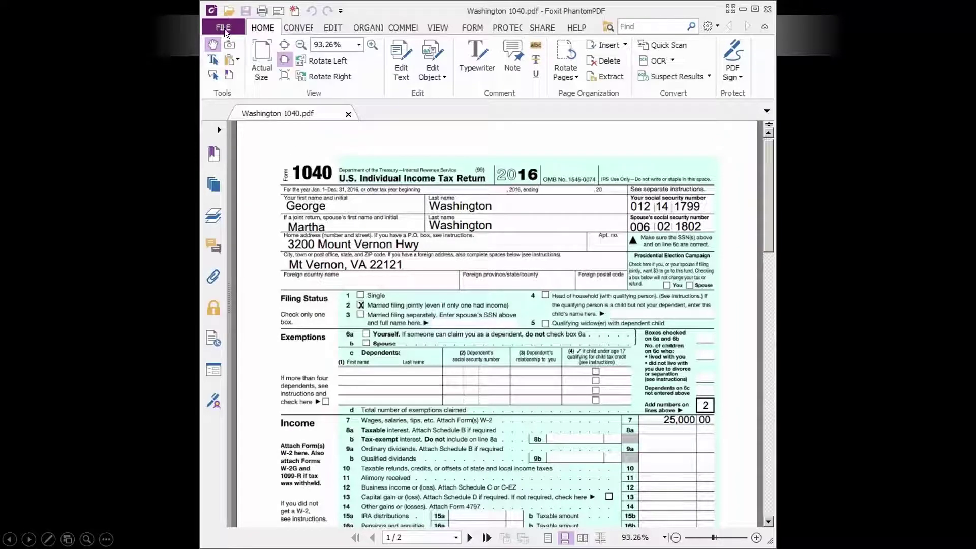
left_click(224, 29)
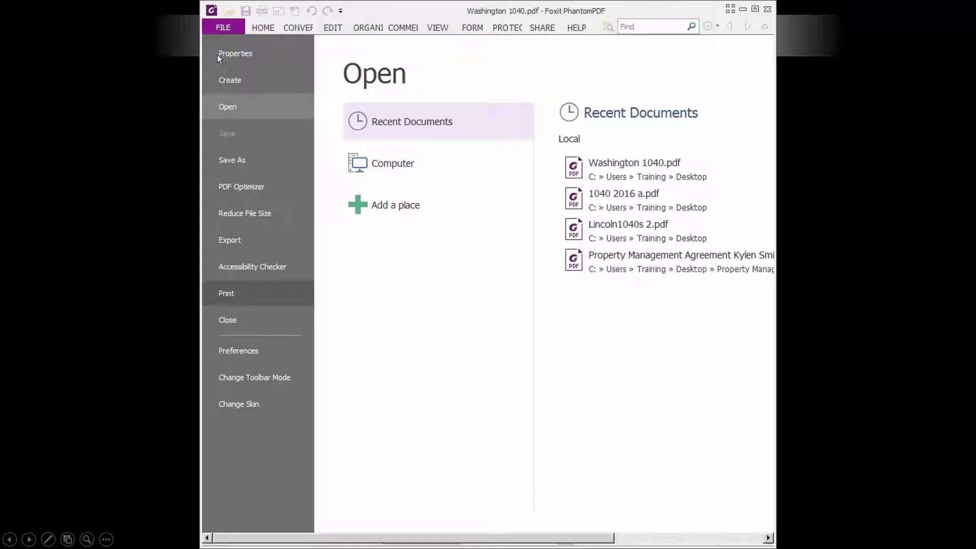
left_click(227, 299)
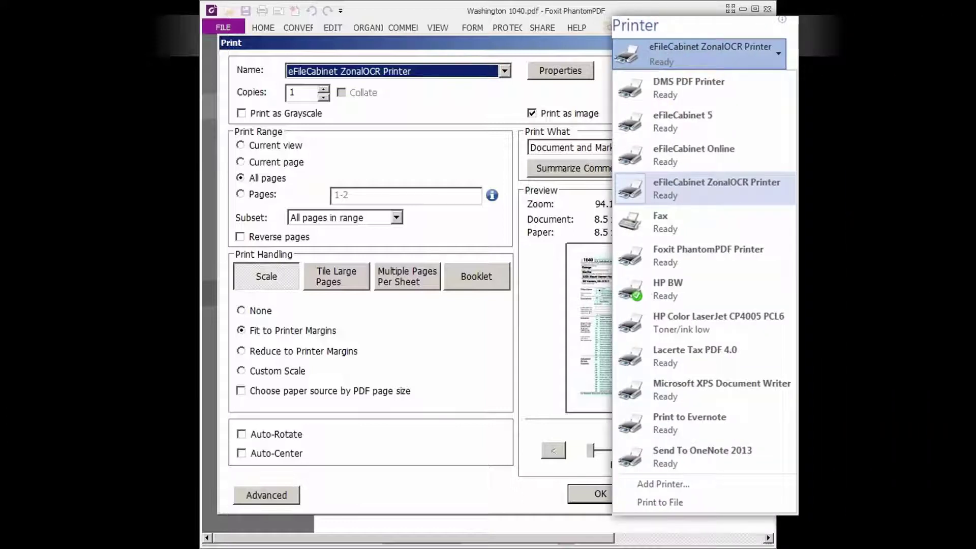
left_click(678, 188)
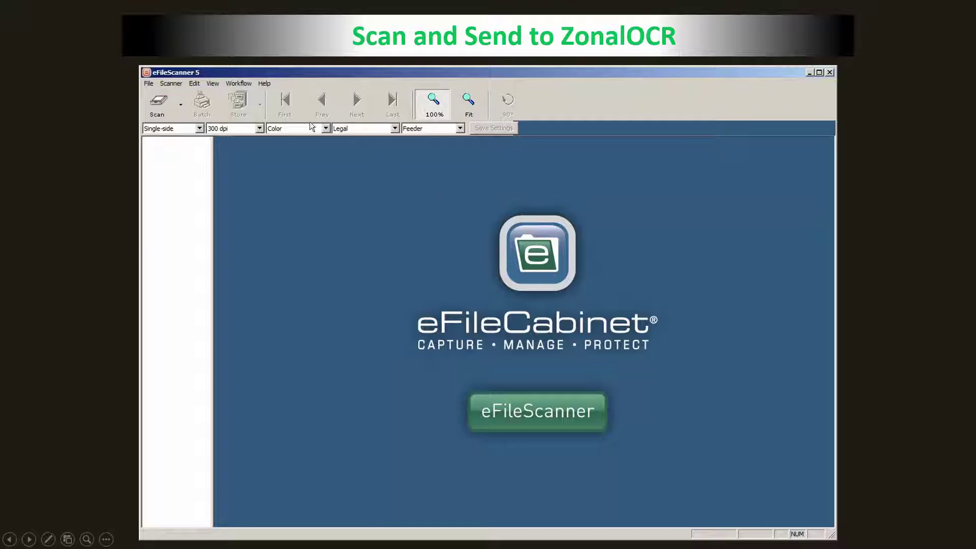
Step: In eFileScanner, scan the 1040 tax form and open the options for storing the scan
left_click(177, 105)
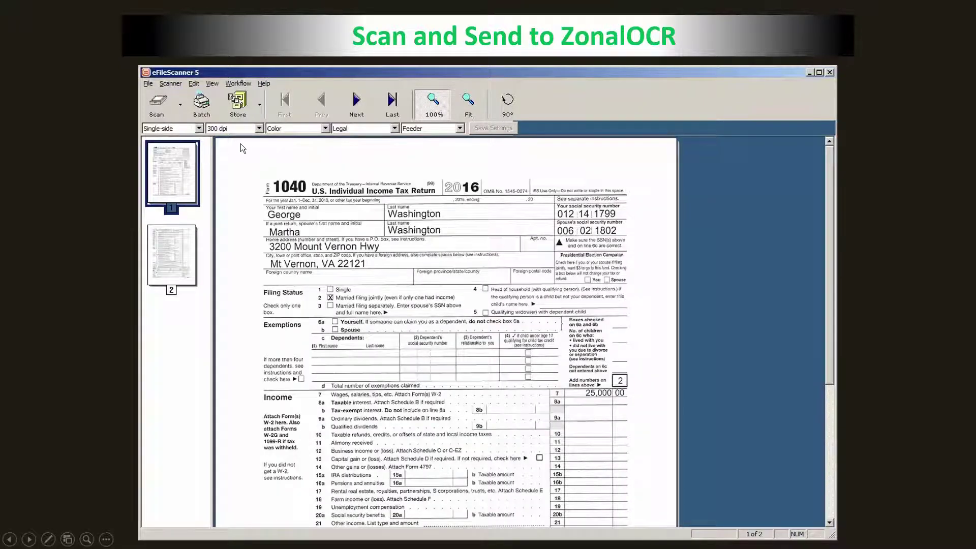
left_click(259, 105)
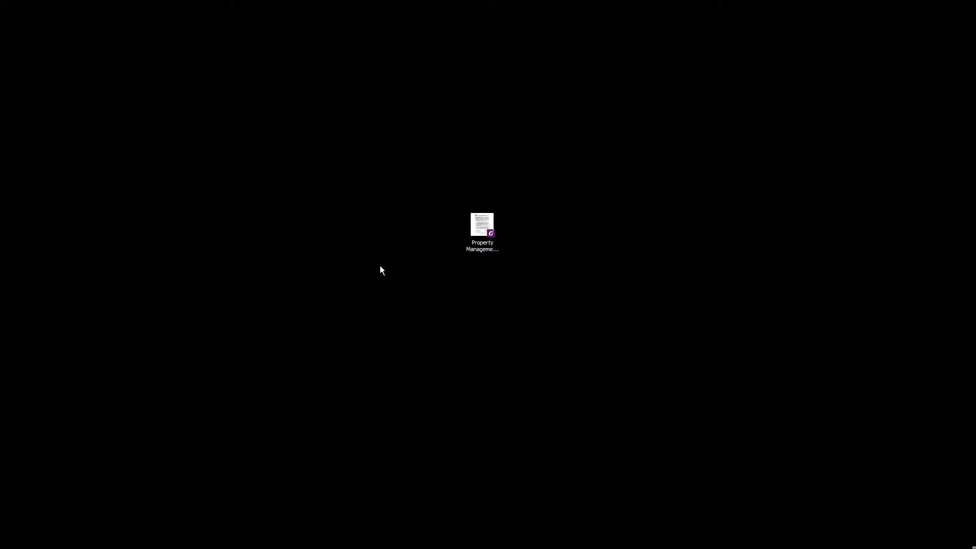
Step: Open the Property Management Agreement PDF from the desktop, look over the filled-in form and close it
double_click(480, 232)
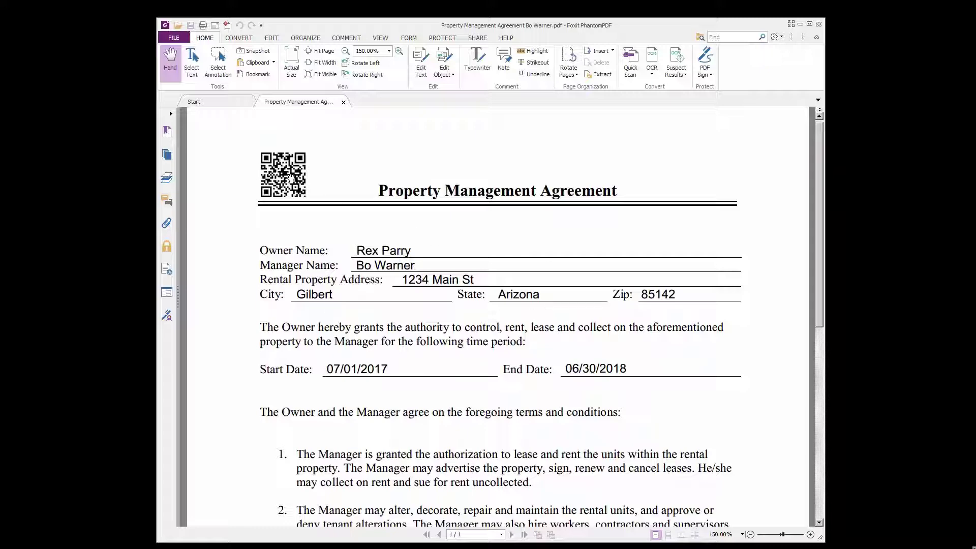
scroll(679, 308, "down", 3)
scroll(677, 309, "up", 3)
left_click(819, 25)
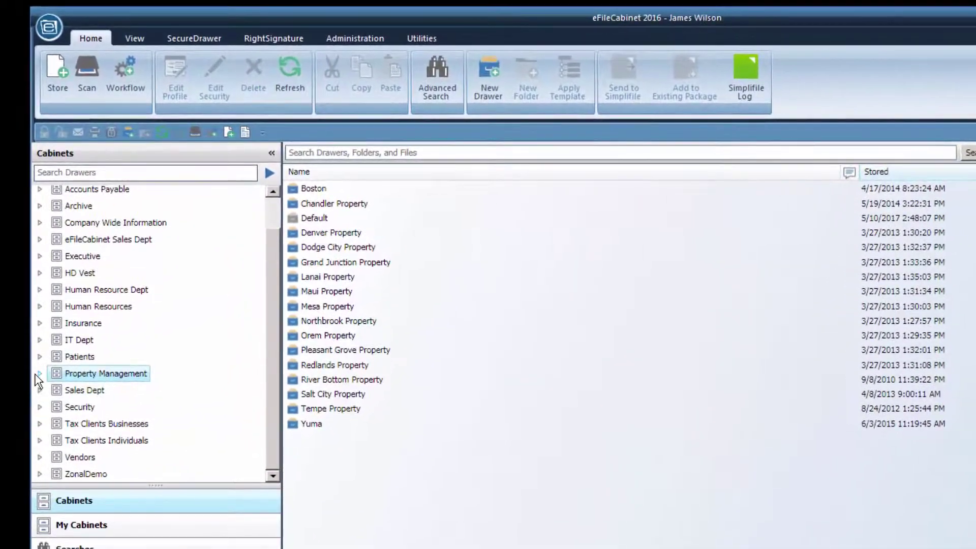
Step: In eFileCabinet 2016, list the drawers of the Property Management cabinet under Cabinets and under My Cabinets
left_click(40, 374)
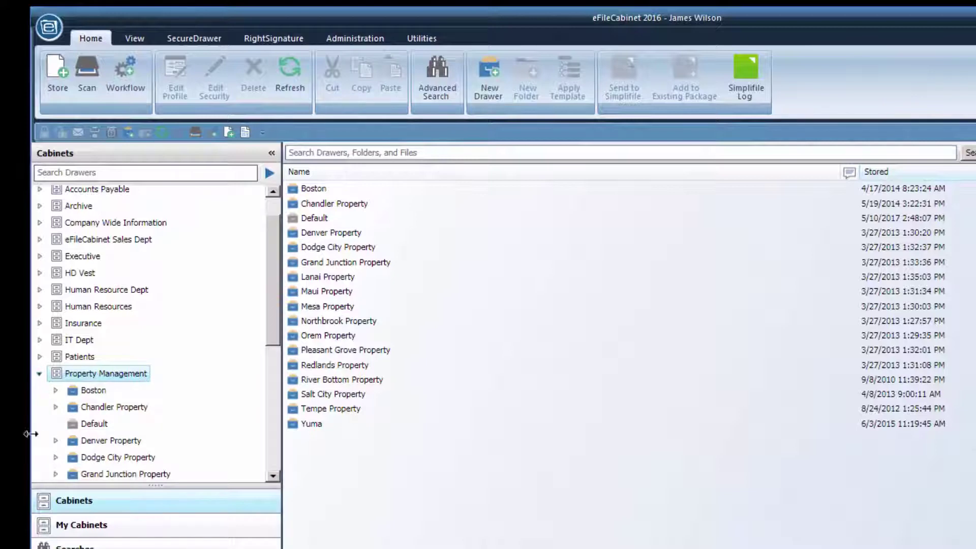
left_click(78, 529)
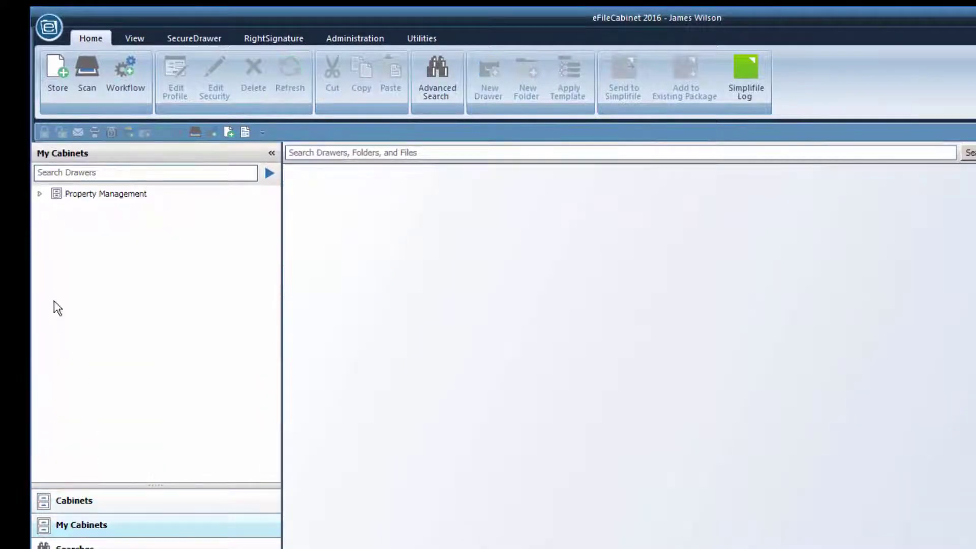
left_click(40, 194)
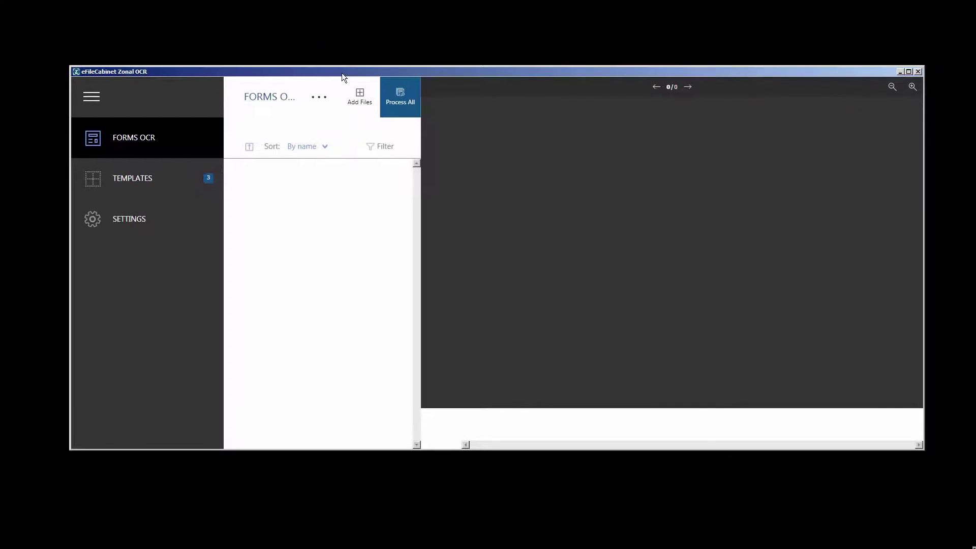
Step: In eFileCabinet Zonal OCR, add the Property Management Agreement PDF from the Desktop to Forms OCR and enlarge its preview
left_click(361, 102)
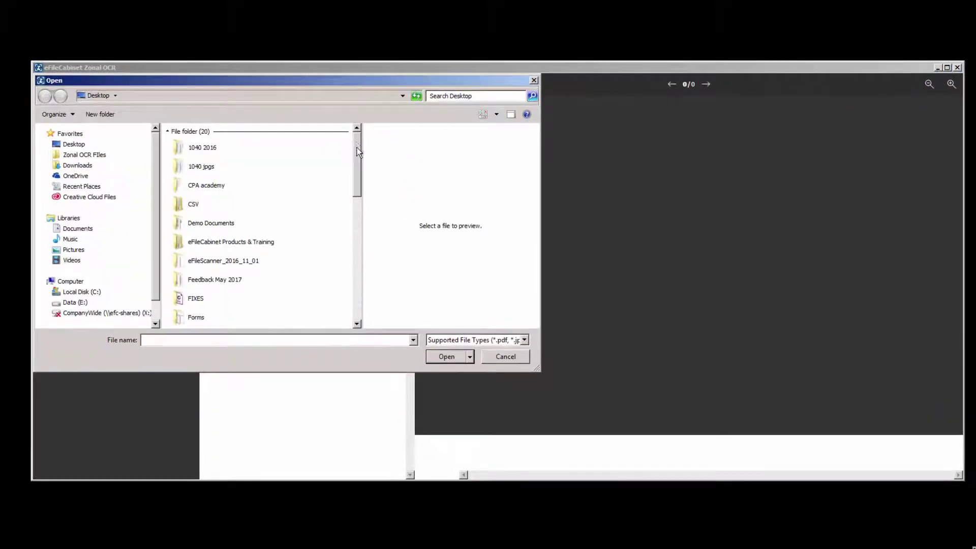
scroll(358, 214, "down", 8)
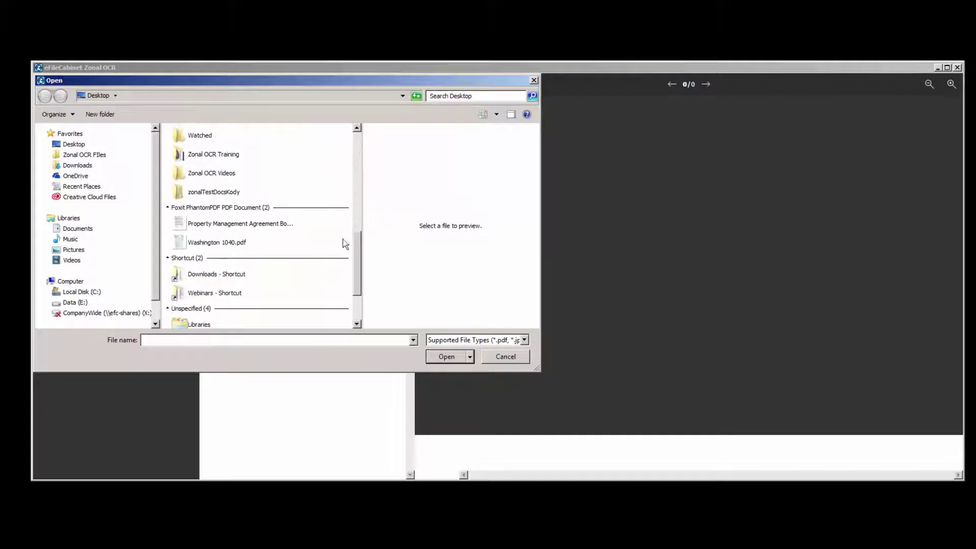
left_click(189, 227)
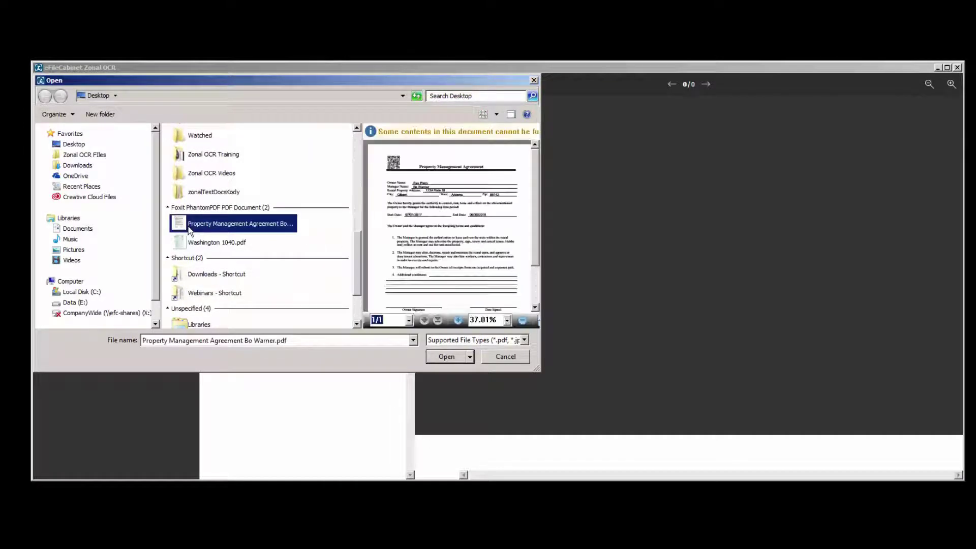
left_click(456, 354)
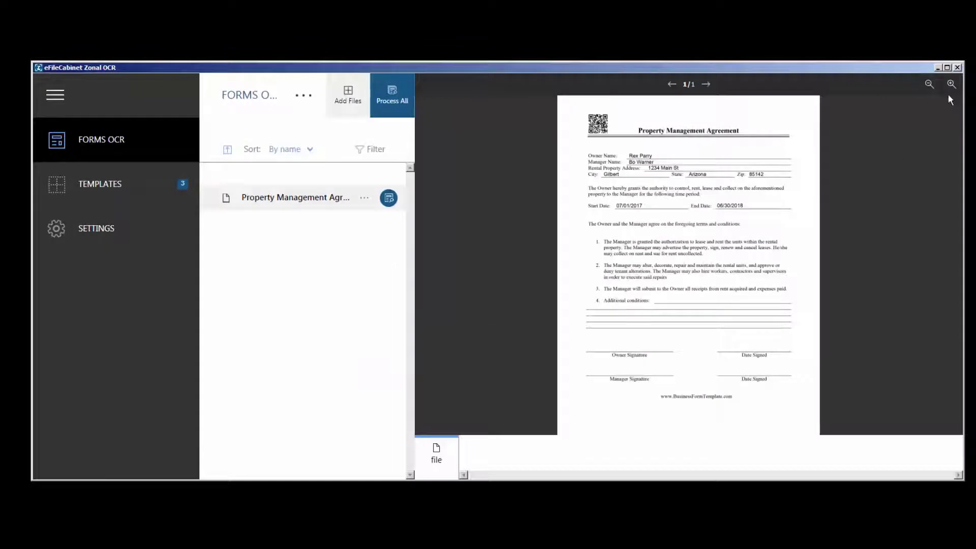
left_click(951, 83)
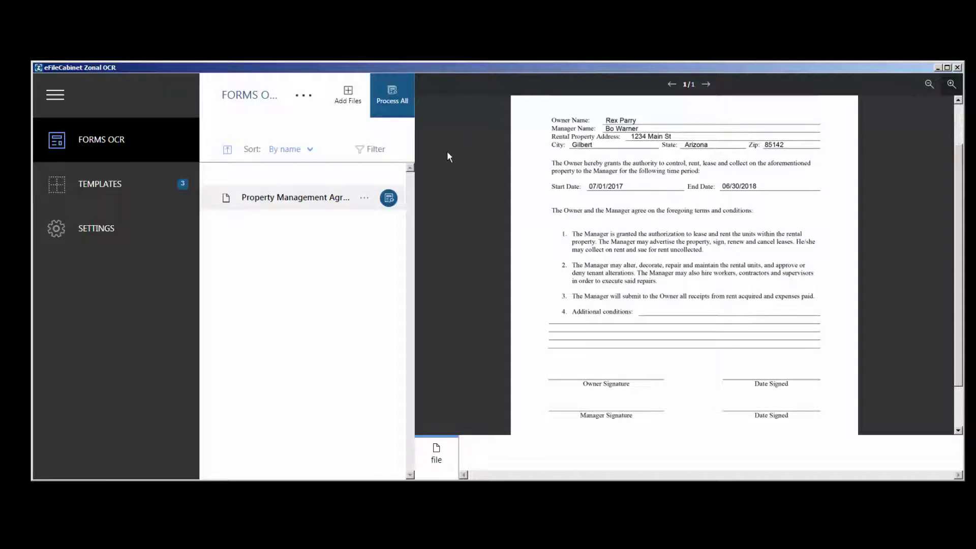
Step: Process the Property Management Agreement with OCR, review the extracted field values and save the file
left_click(390, 203)
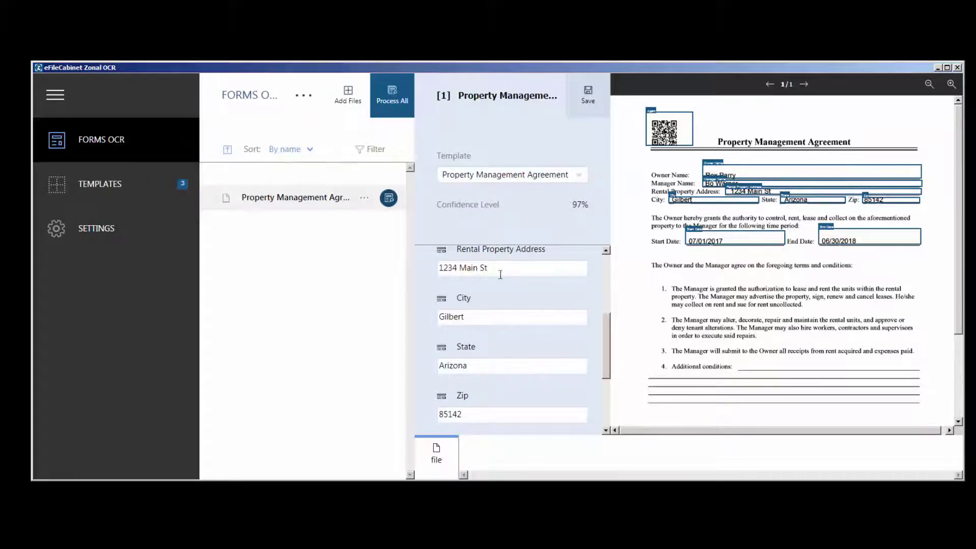
left_click_drag(605, 345, 601, 308)
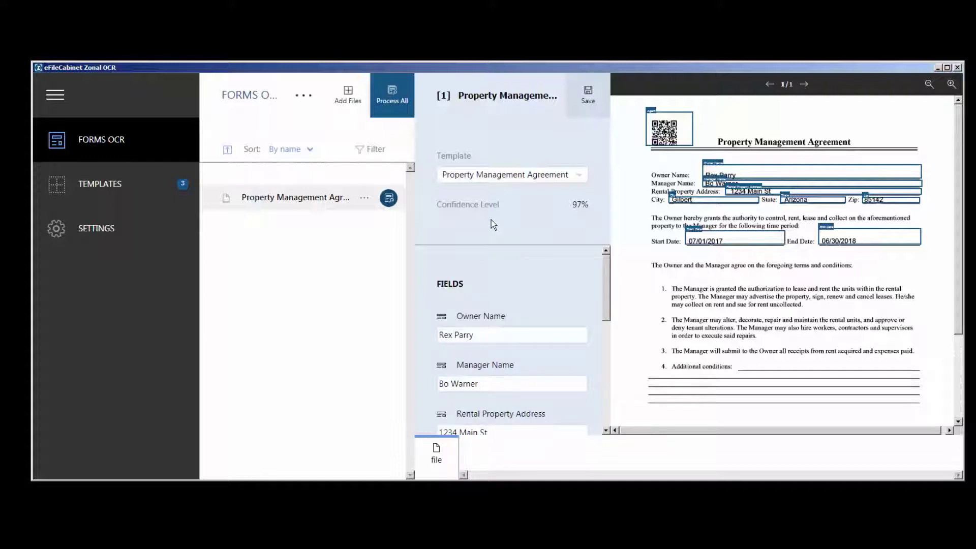
left_click(587, 95)
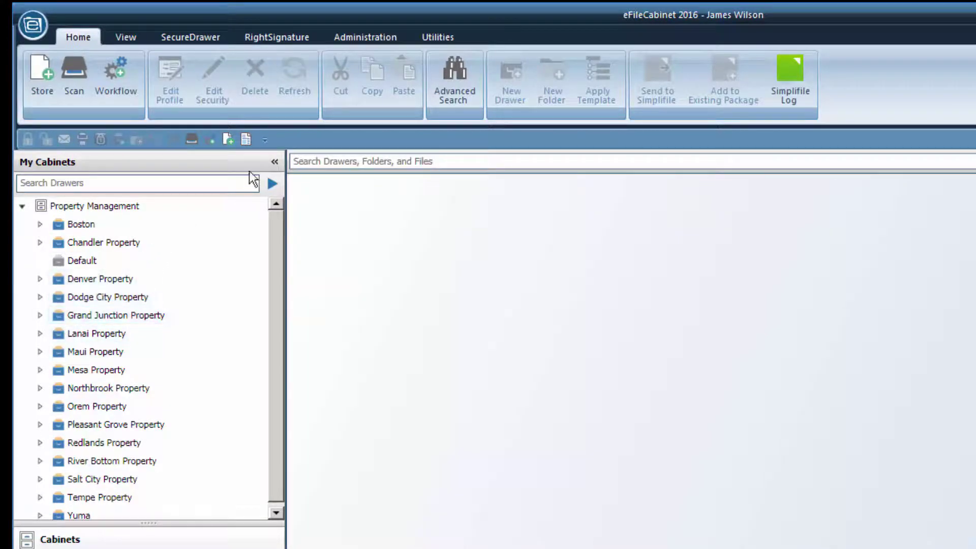
Step: In eFileCabinet 2016, refresh the Property Management cabinet and view the agreement PDF in Gilbert Property's Agreement folder
left_click(74, 205)
left_click(292, 71)
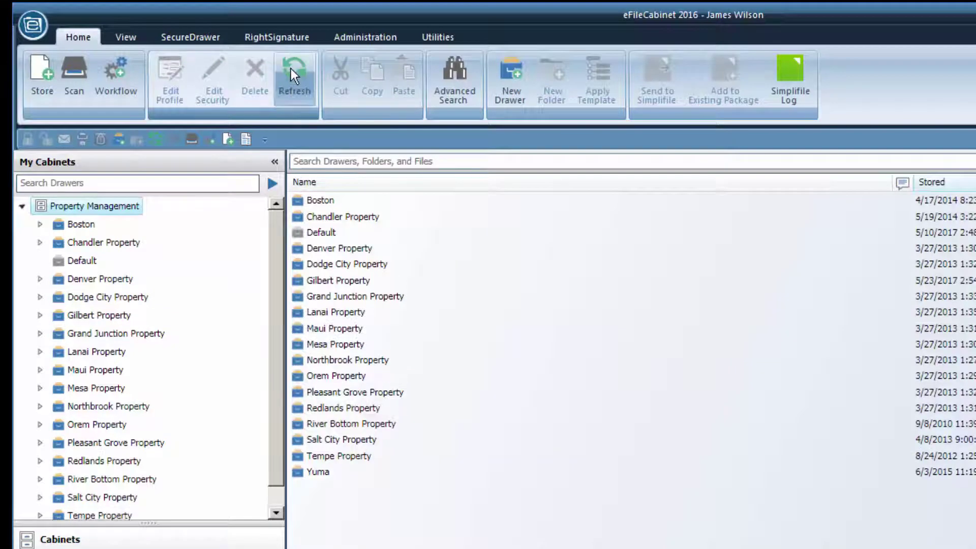
left_click(40, 314)
left_click(85, 335)
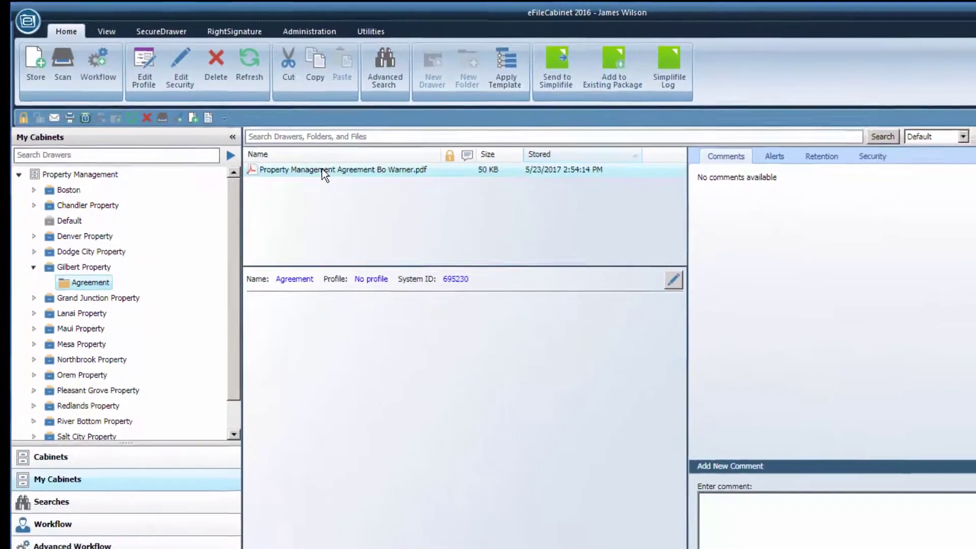
left_click(366, 193)
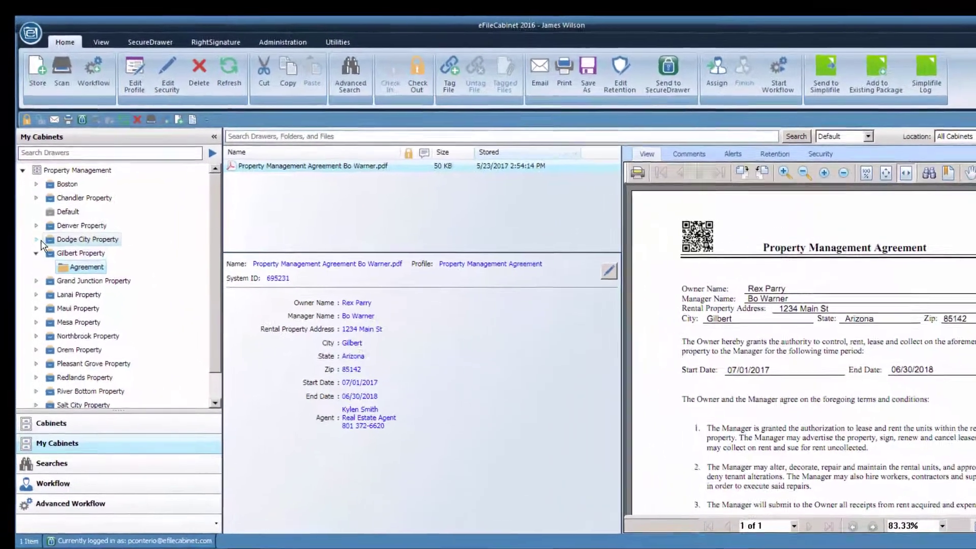
Step: Check the folder structure of the Dodge City Property drawer and apply the Property Management template to the Gilbert Property drawer
left_click(36, 235)
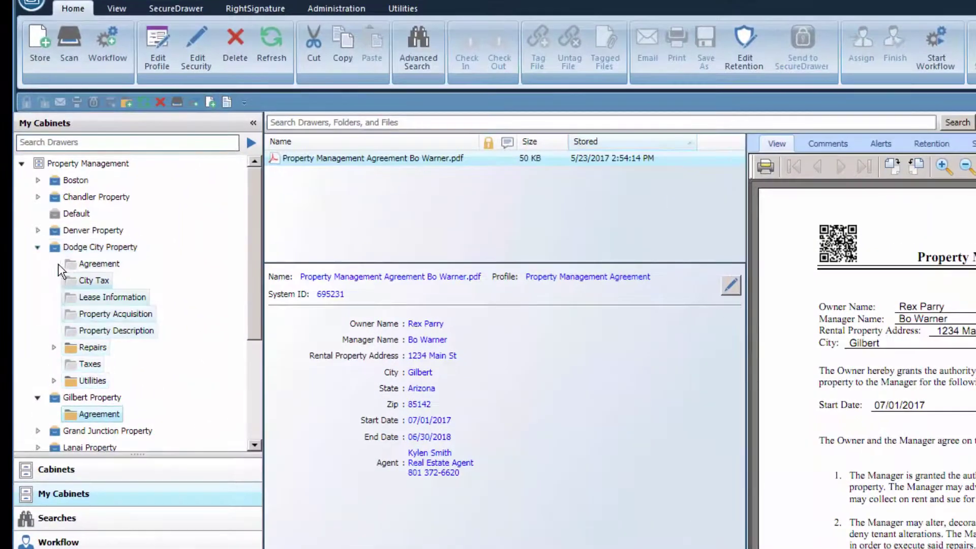
left_click(37, 247)
left_click(56, 264)
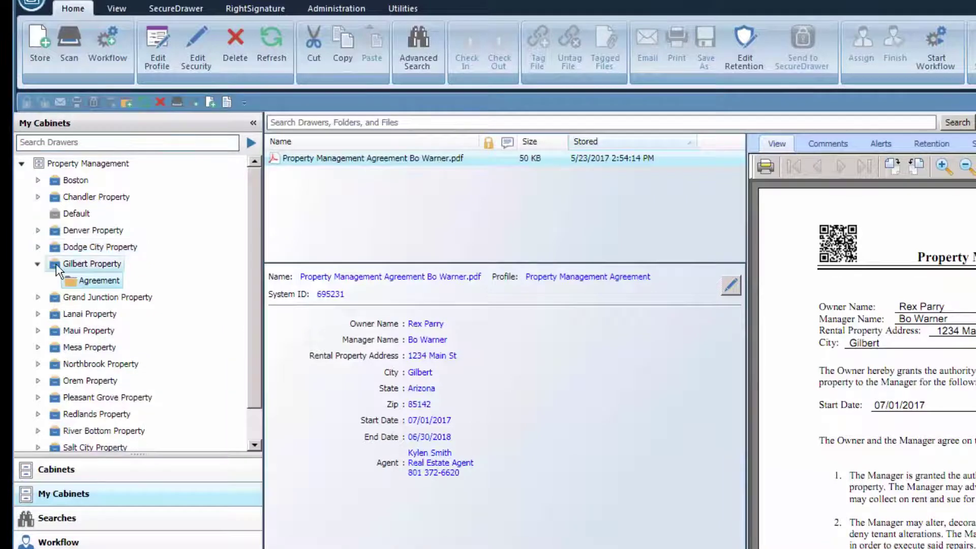
right_click(56, 264)
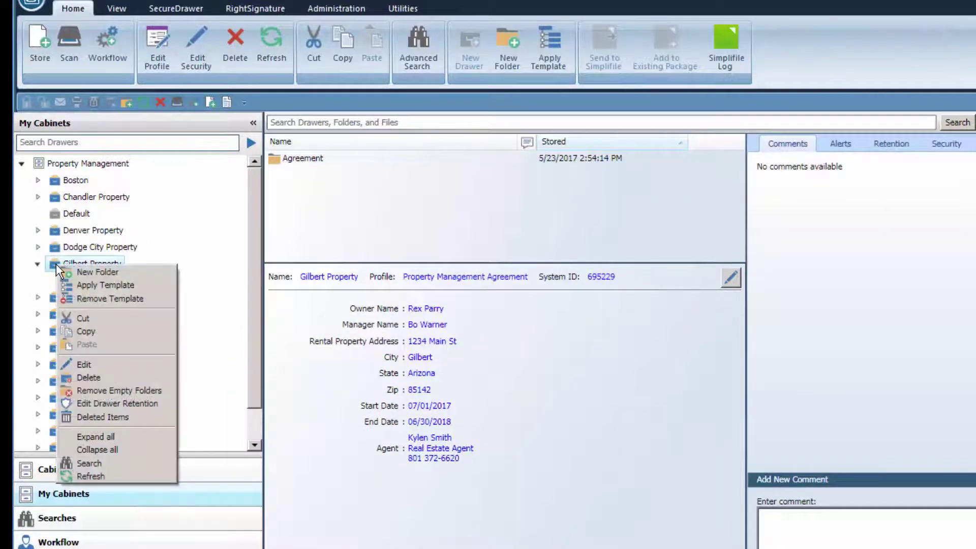
left_click(101, 286)
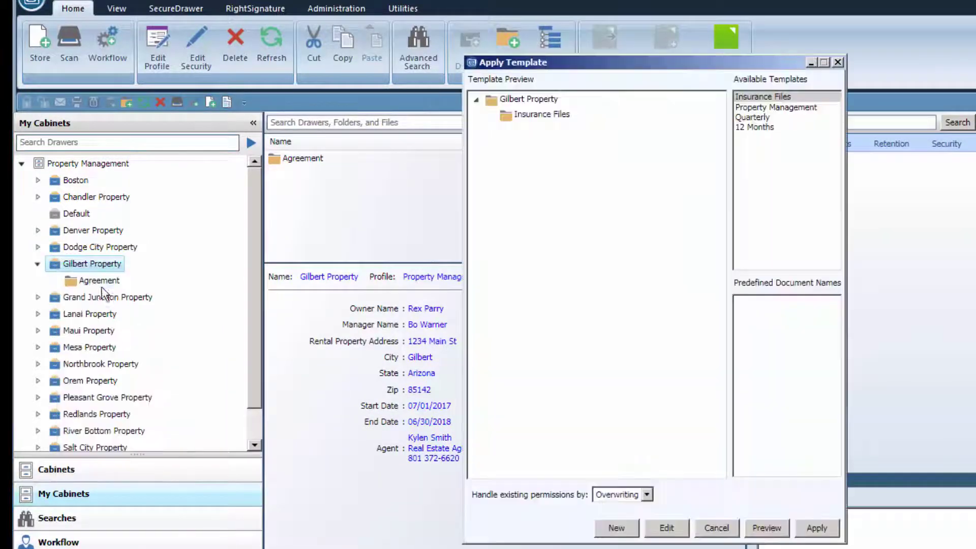
left_click(788, 107, "ctrl")
left_click(781, 96, "ctrl")
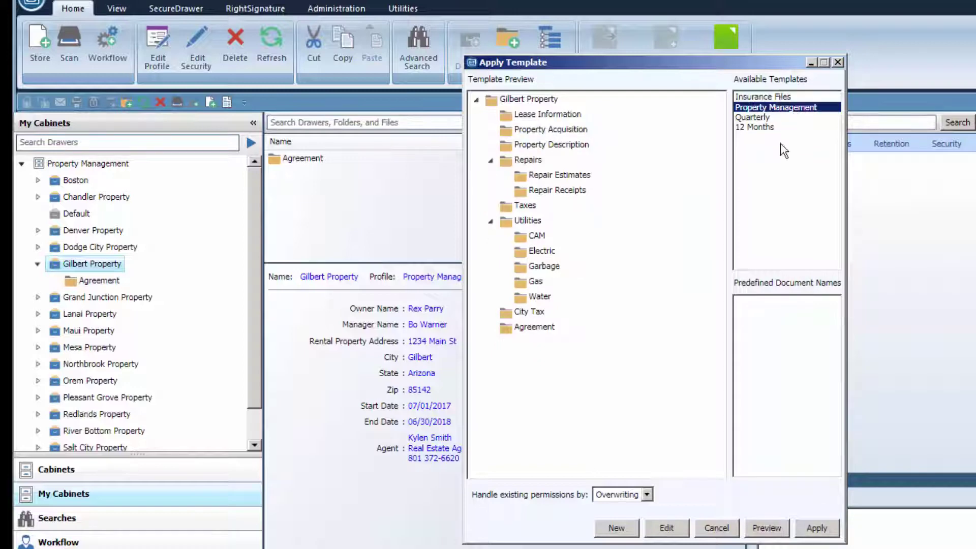
left_click(816, 527)
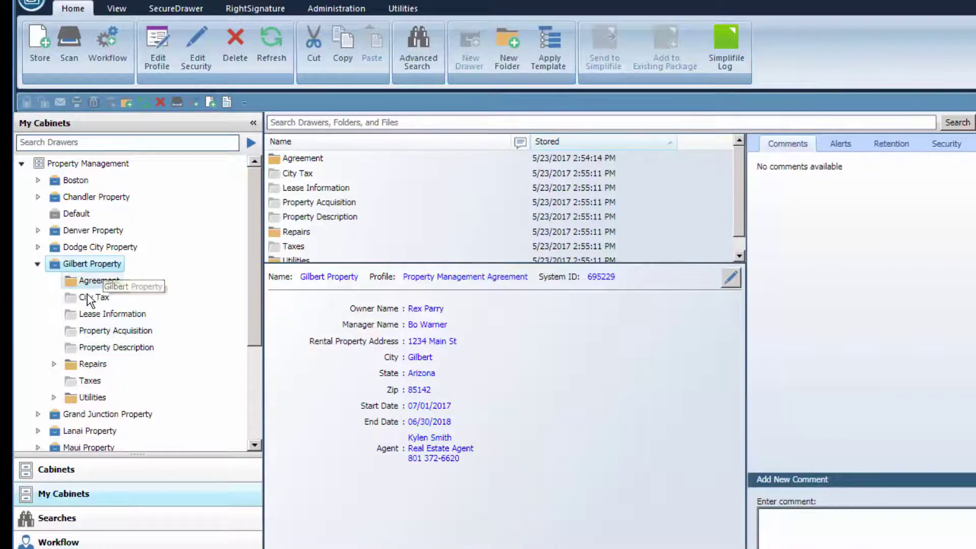
left_click(100, 280)
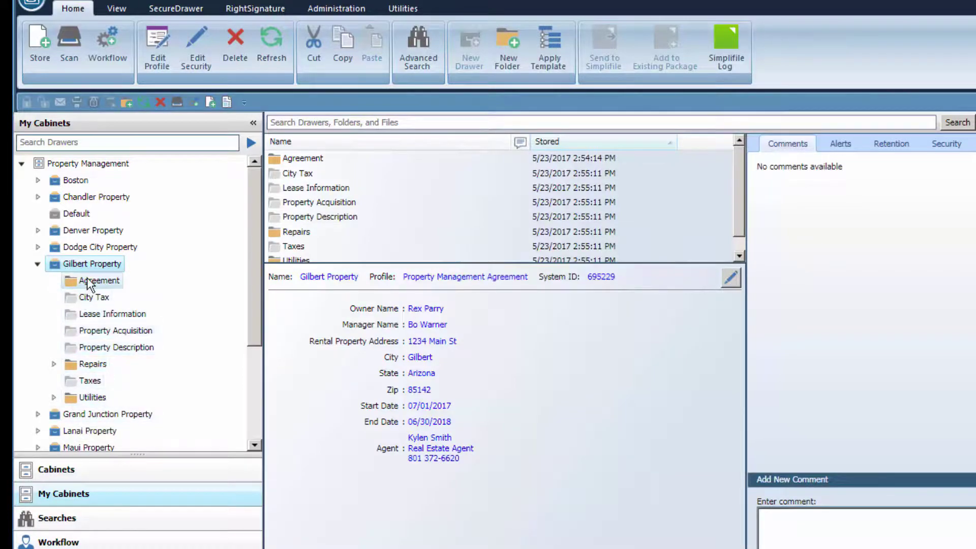
left_click(338, 165)
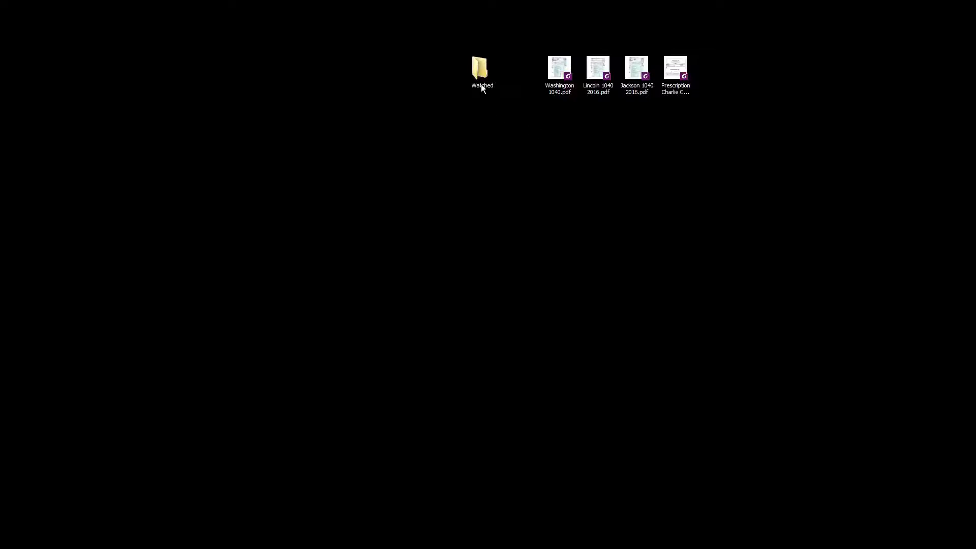
Step: Switch to the desktop and view the Washington, Lincoln and Jackson 1040 PDFs and the prescription PDF, closing each after review
double_click(560, 75)
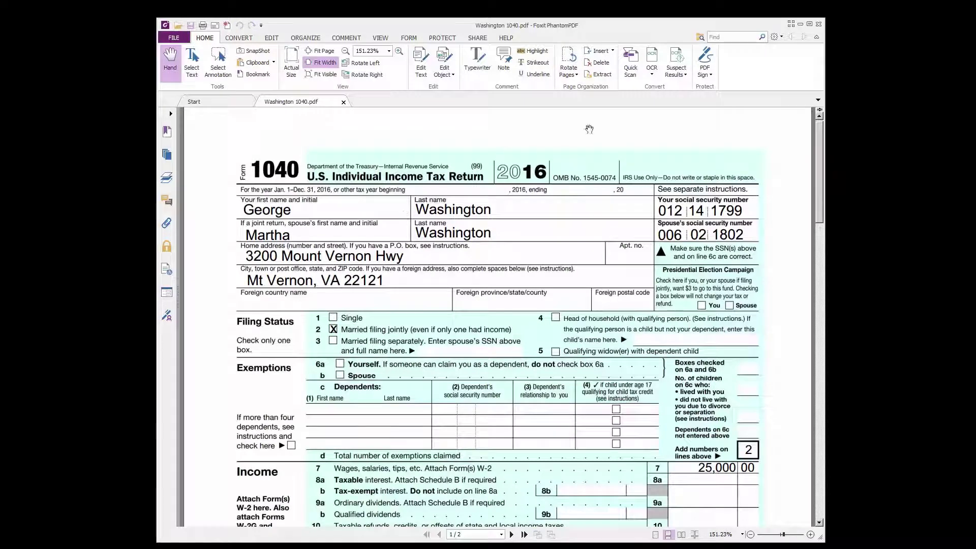
left_click(818, 23)
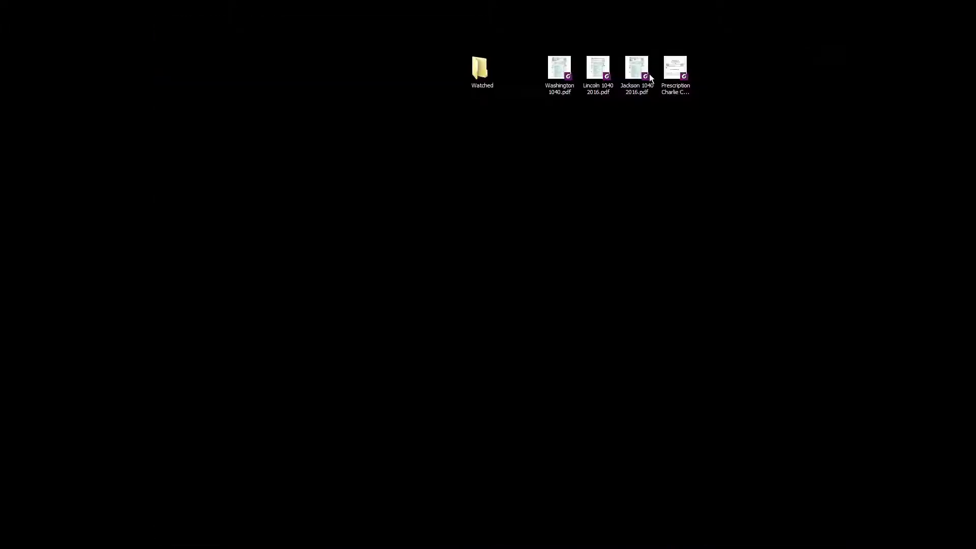
double_click(593, 71)
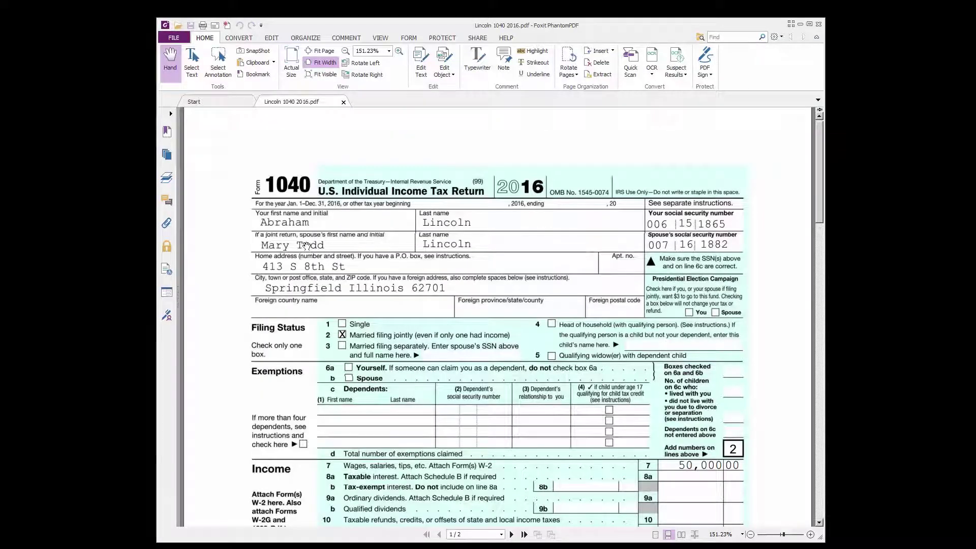
left_click(819, 25)
double_click(642, 74)
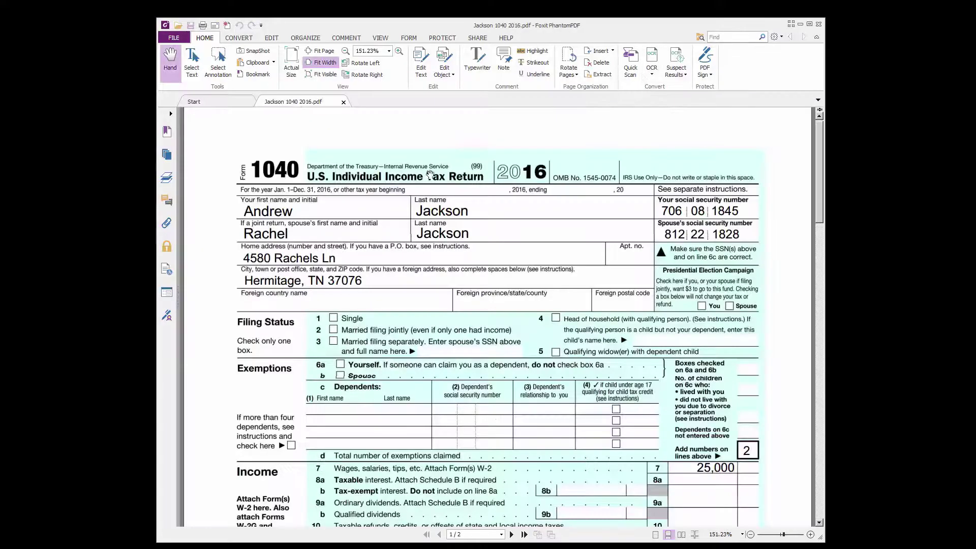
left_click(818, 25)
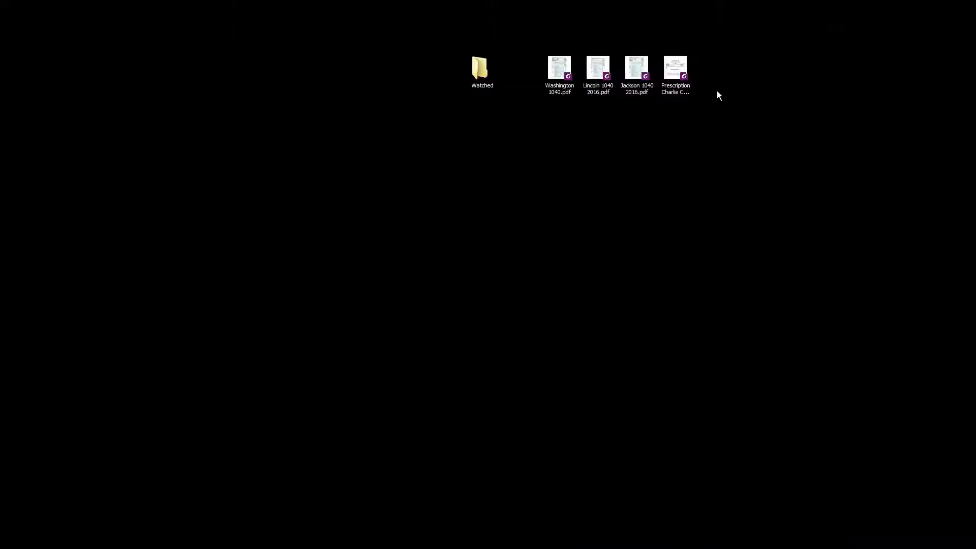
double_click(676, 71)
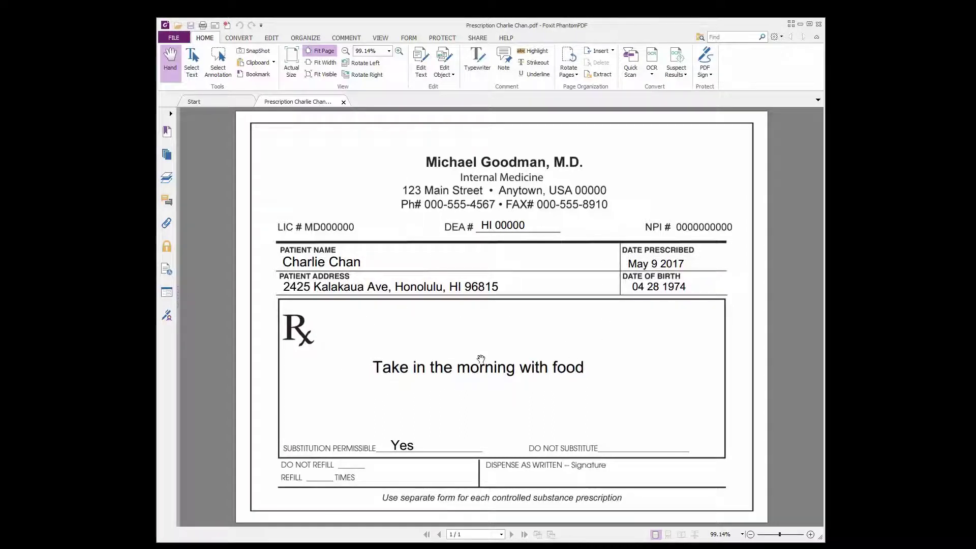
left_click(819, 24)
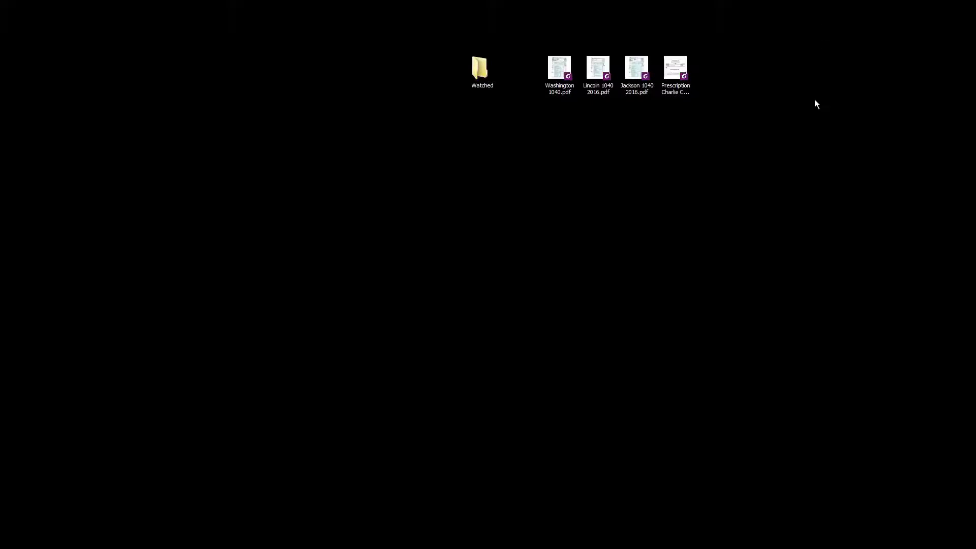
Step: In eFileCabinet 2016, list the drawers of the 2017 Clients and Patients cabinets and check the folders in the Jackson client drawer
left_click_drag(975, 25, 566, 35)
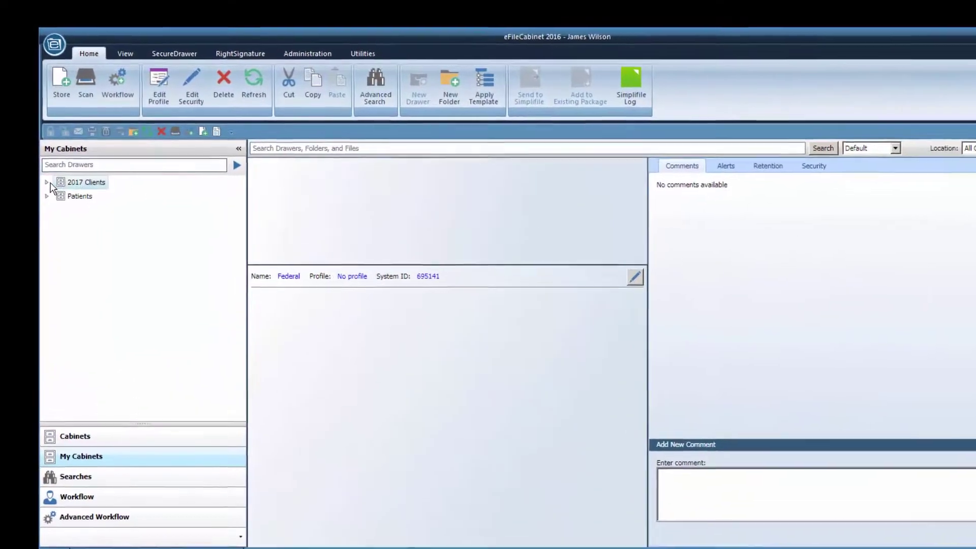
left_click(52, 174)
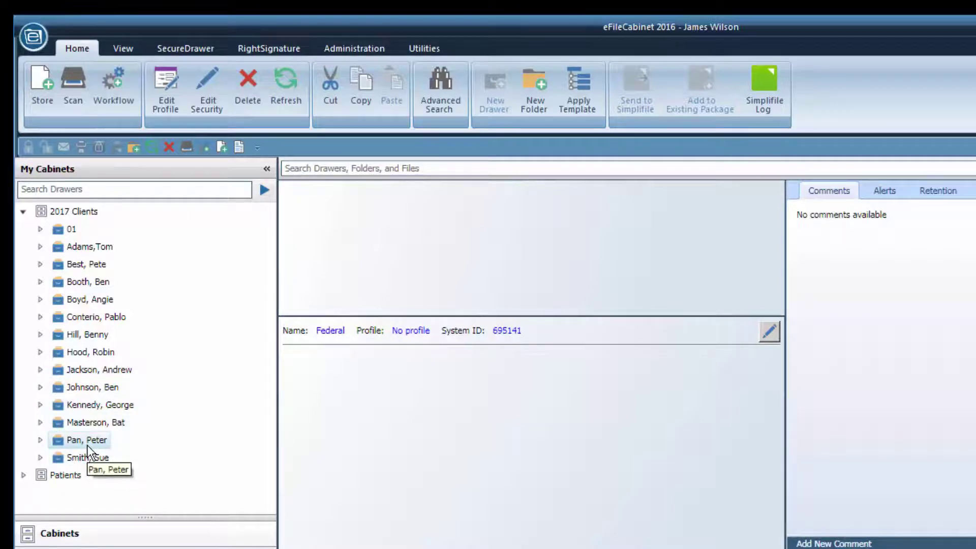
left_click(39, 370)
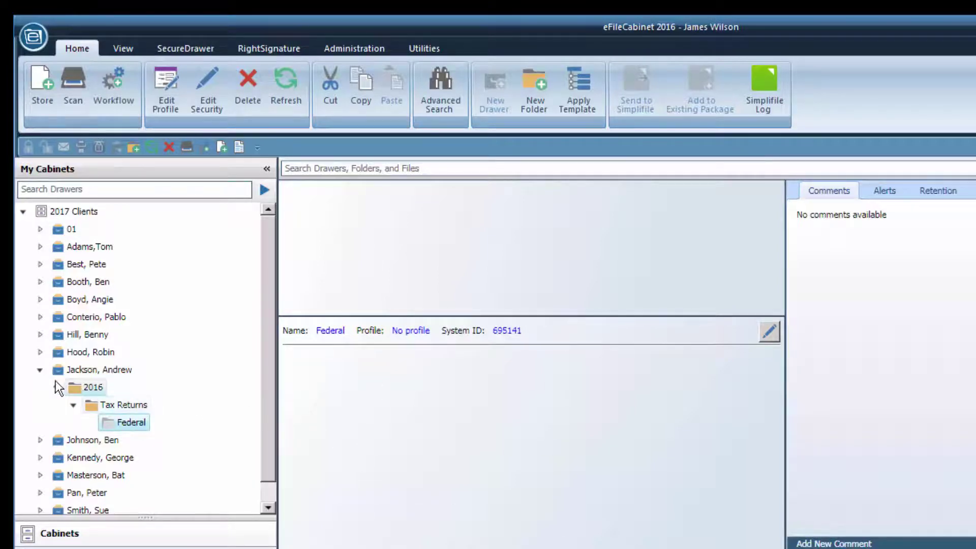
left_click(39, 370)
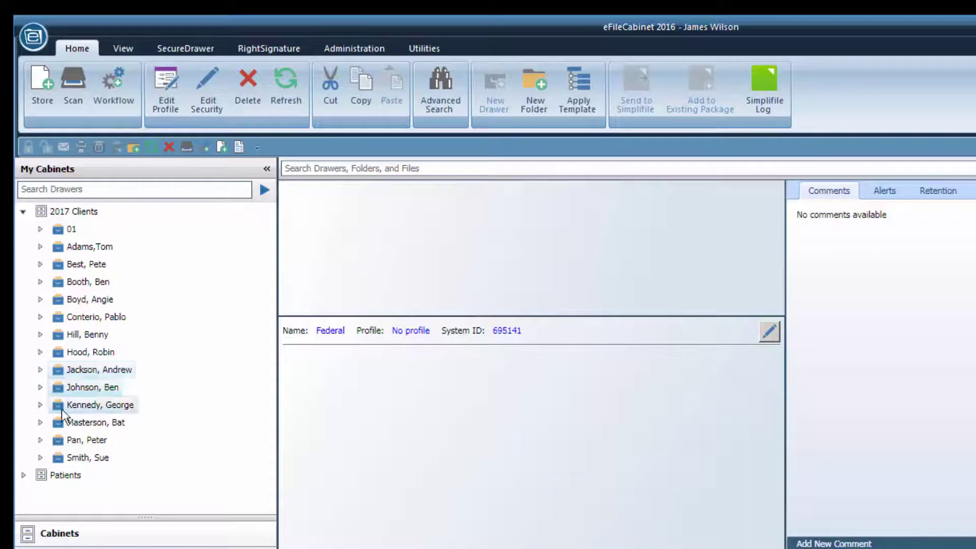
left_click(22, 213)
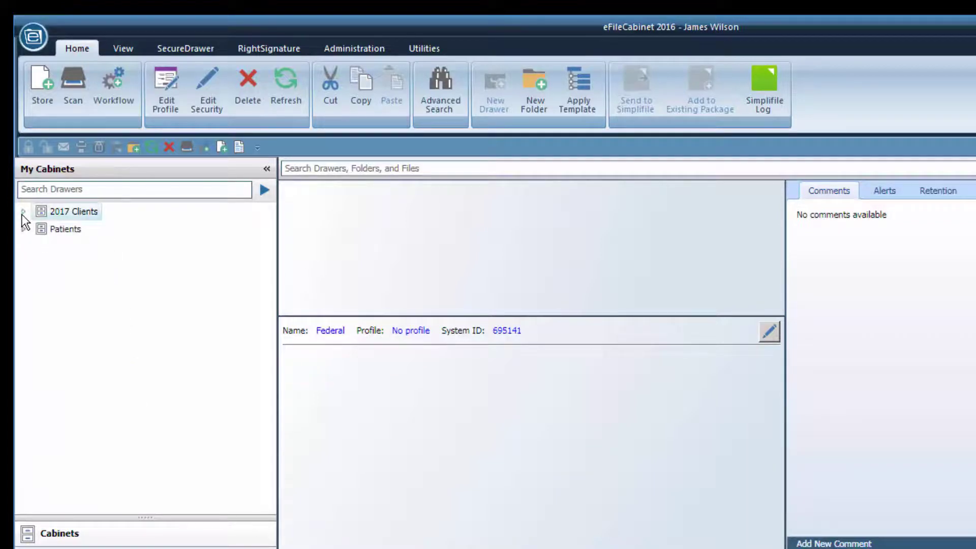
left_click(23, 229)
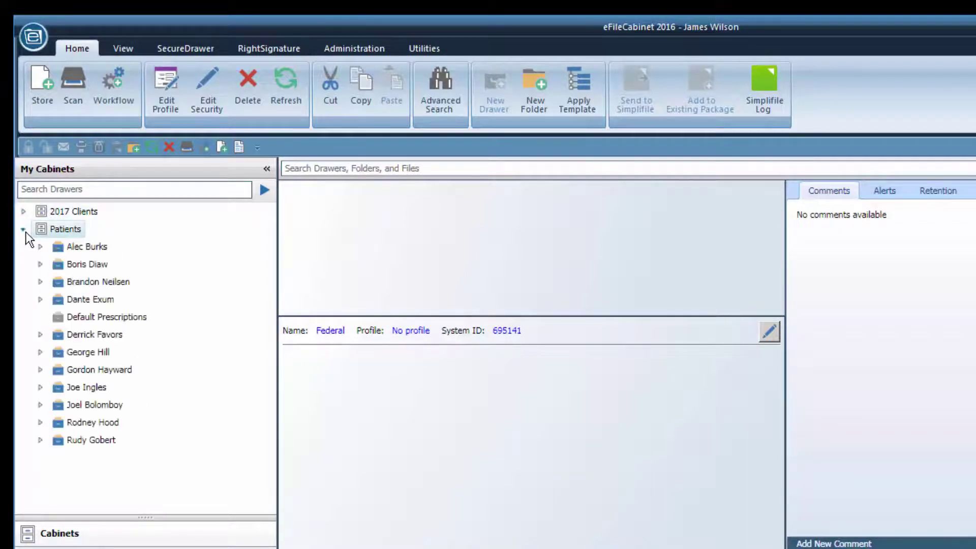
left_click_drag(63, 246, 67, 386)
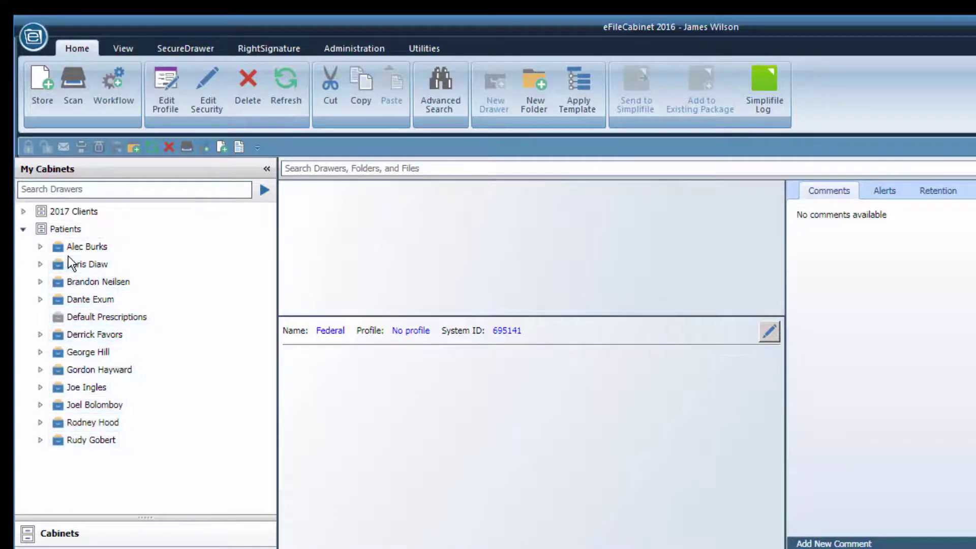
left_click(24, 229)
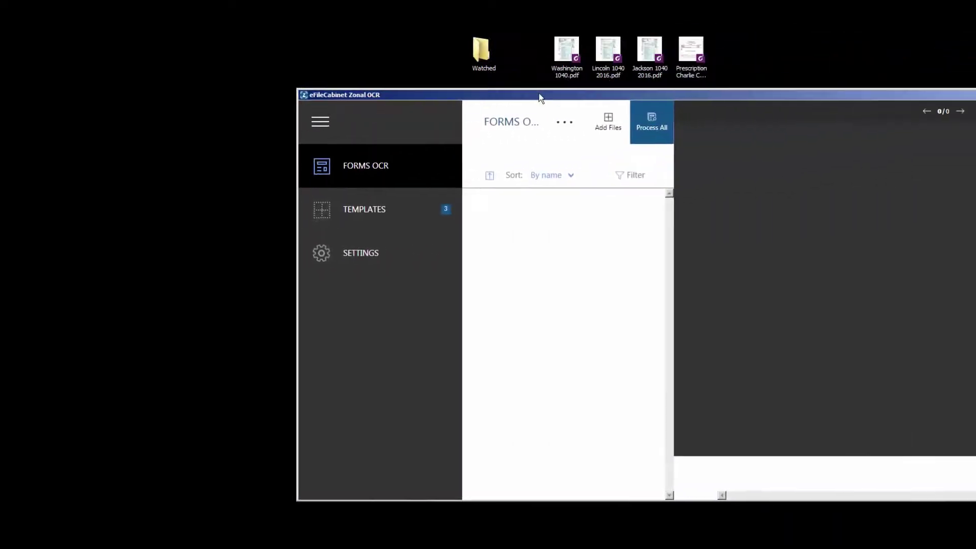
Step: In eFileCabinet Zonal OCR, set the watched folder to Watched on the Desktop in the general settings and check its contents
left_click_drag(539, 94, 293, 97)
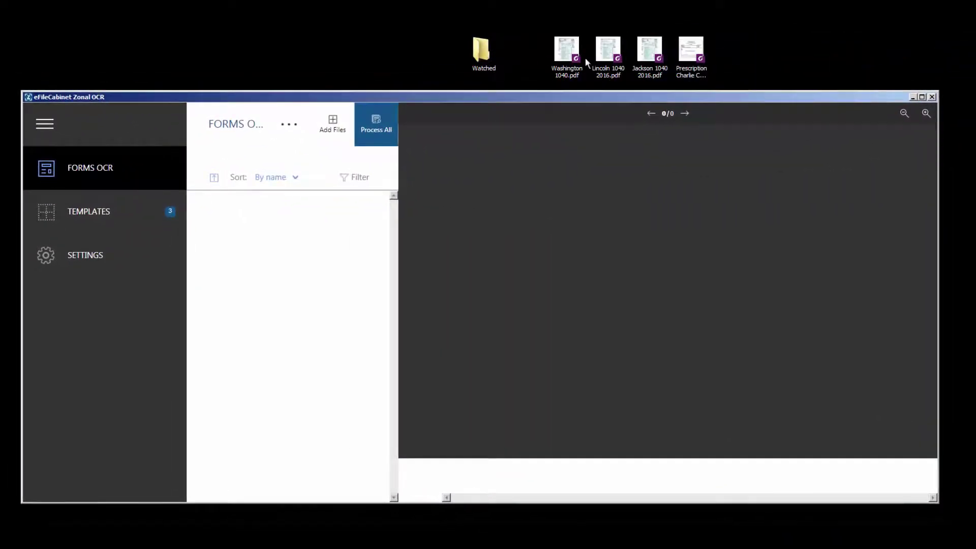
left_click(84, 259)
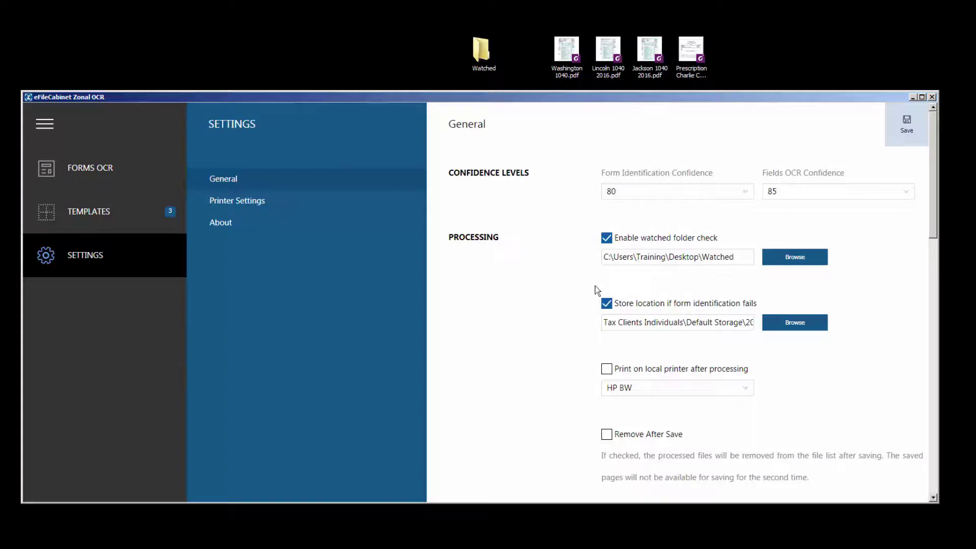
left_click(793, 264)
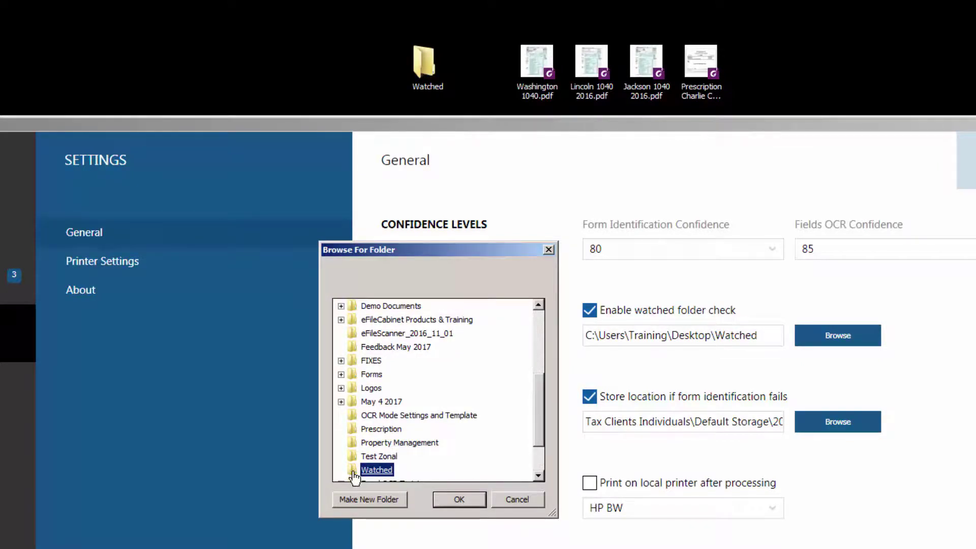
left_click(468, 500)
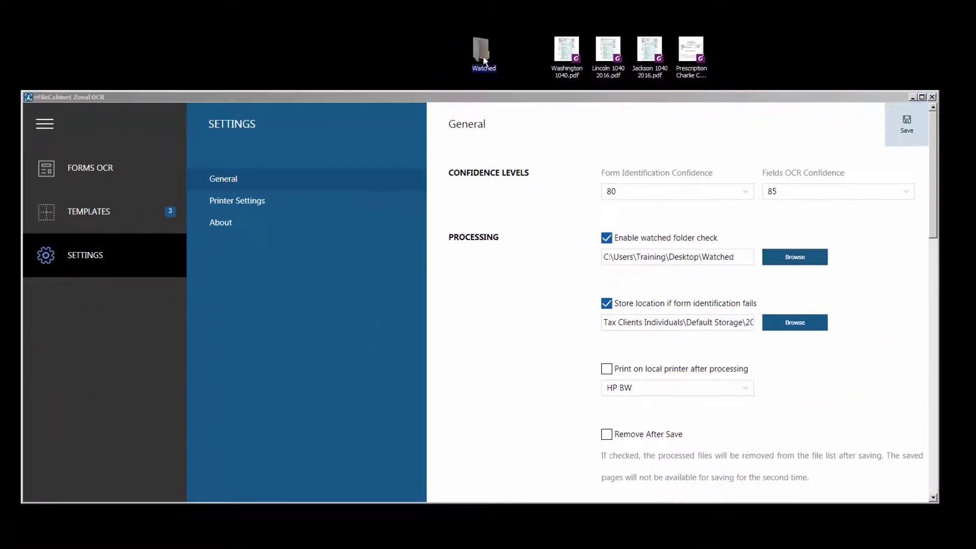
double_click(483, 61)
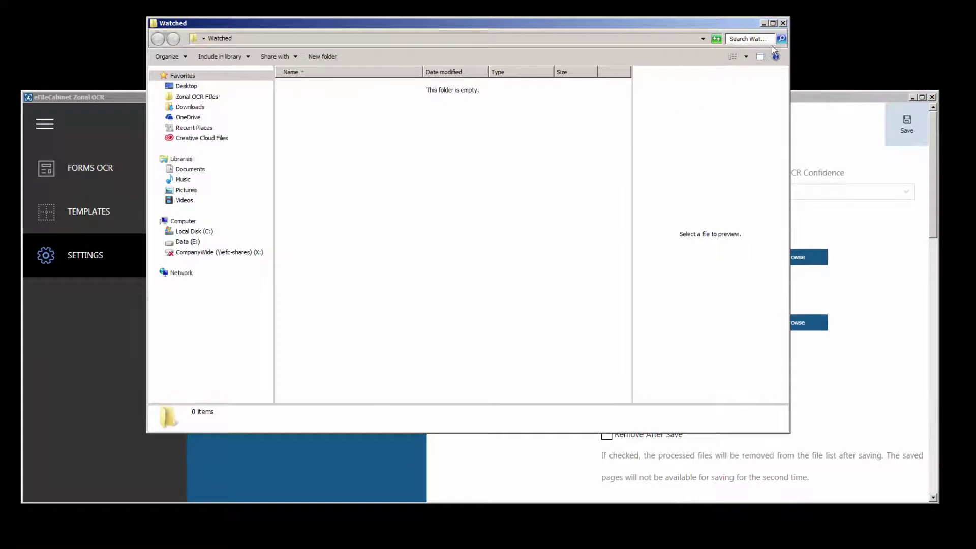
left_click(783, 23)
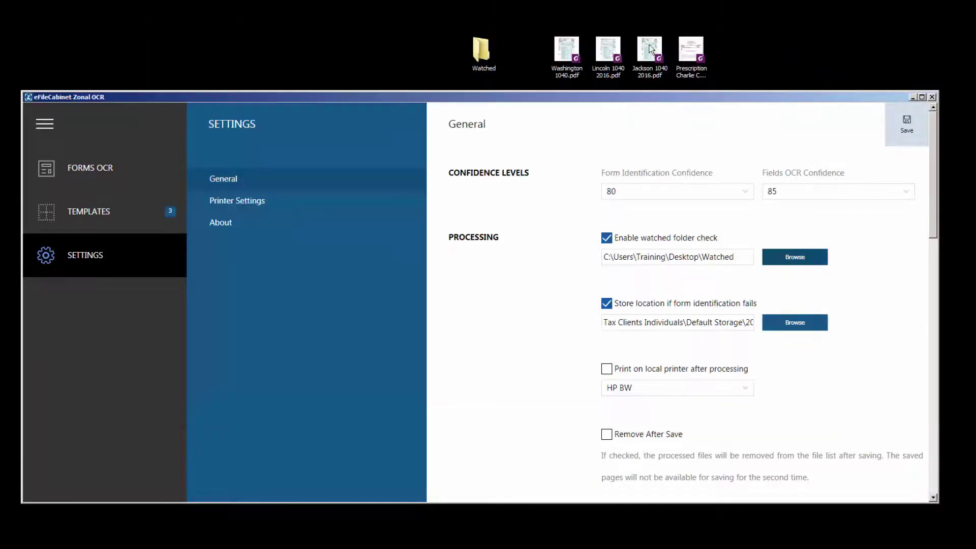
Step: Move the Washington, Lincoln and Jackson 1040 PDFs and the prescription PDF from the desktop into the Watched folder and check its contents
left_click(564, 56)
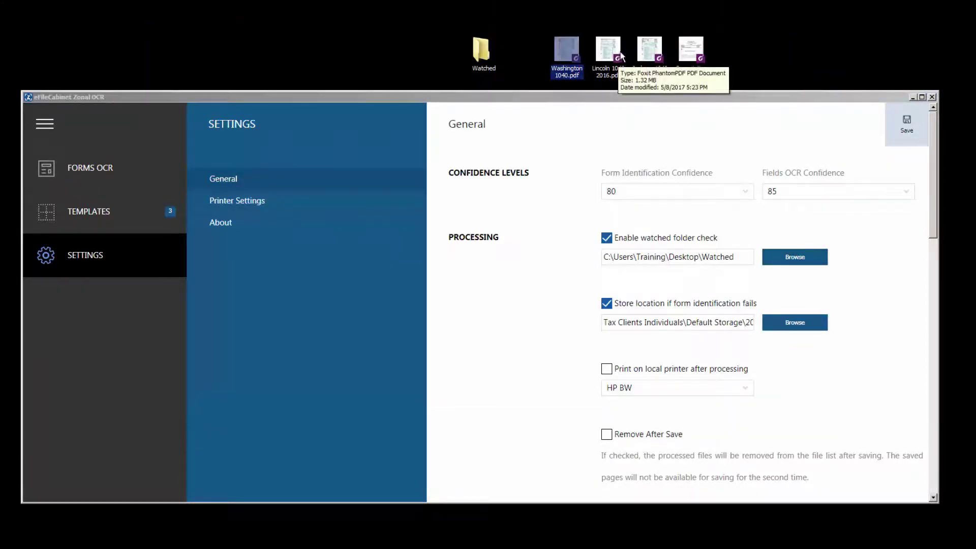
left_click(617, 56, "ctrl")
left_click(651, 53, "ctrl")
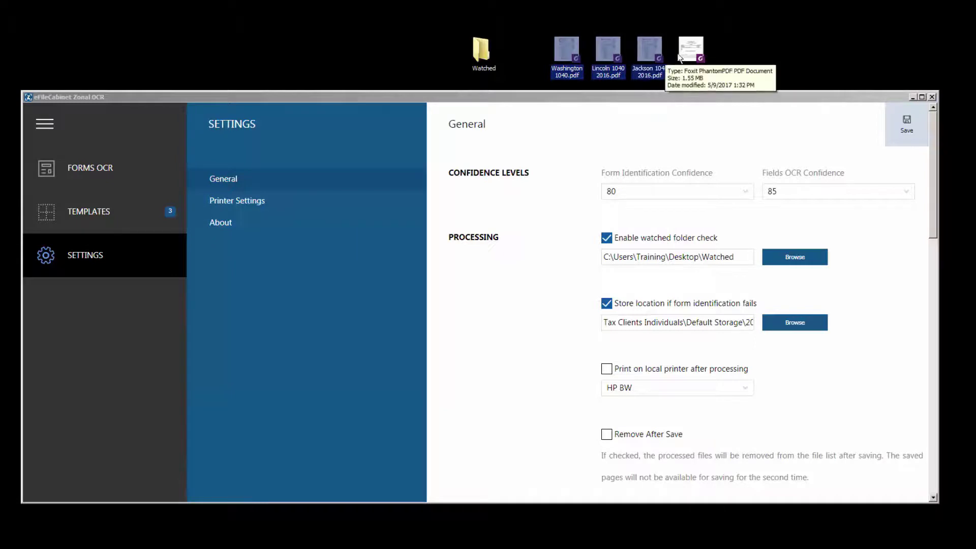
left_click(687, 53, "ctrl")
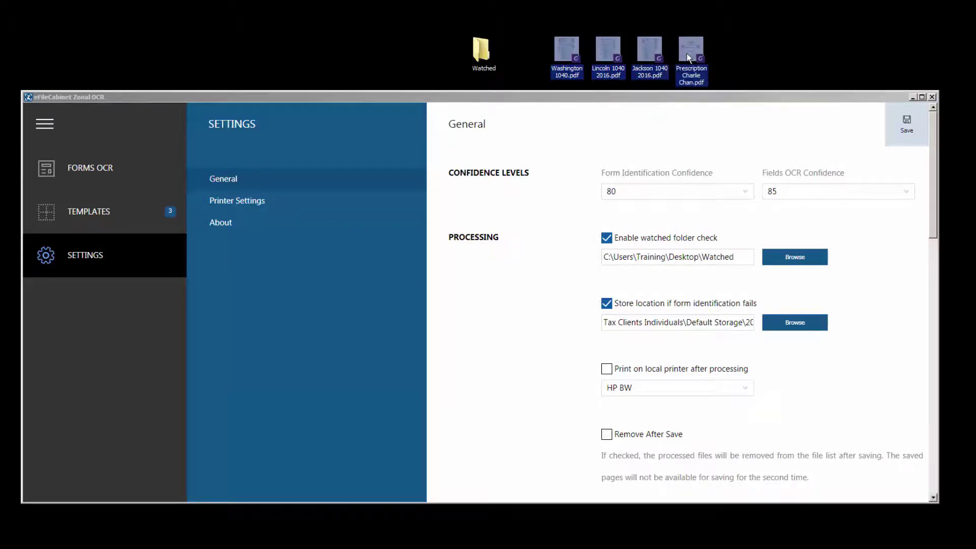
left_click_drag(565, 51, 485, 48)
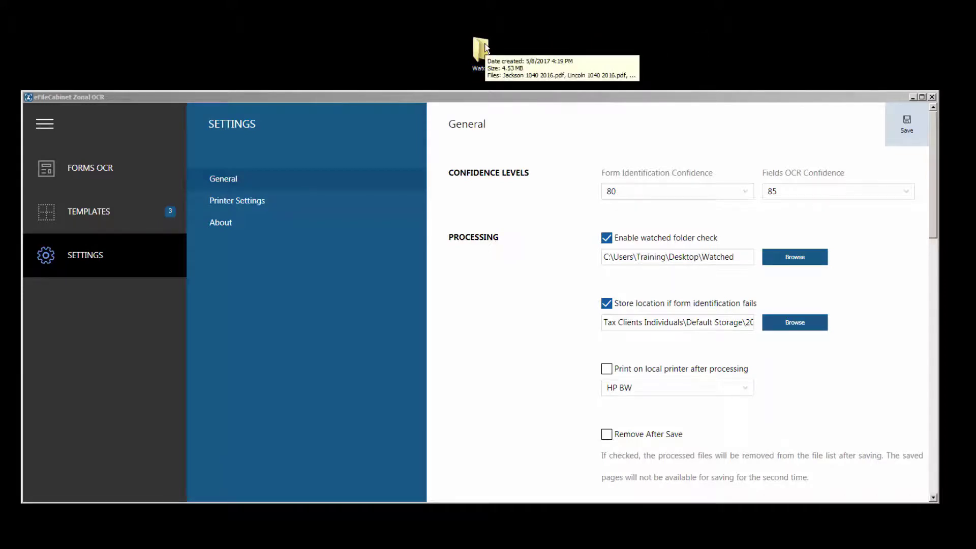
double_click(483, 49)
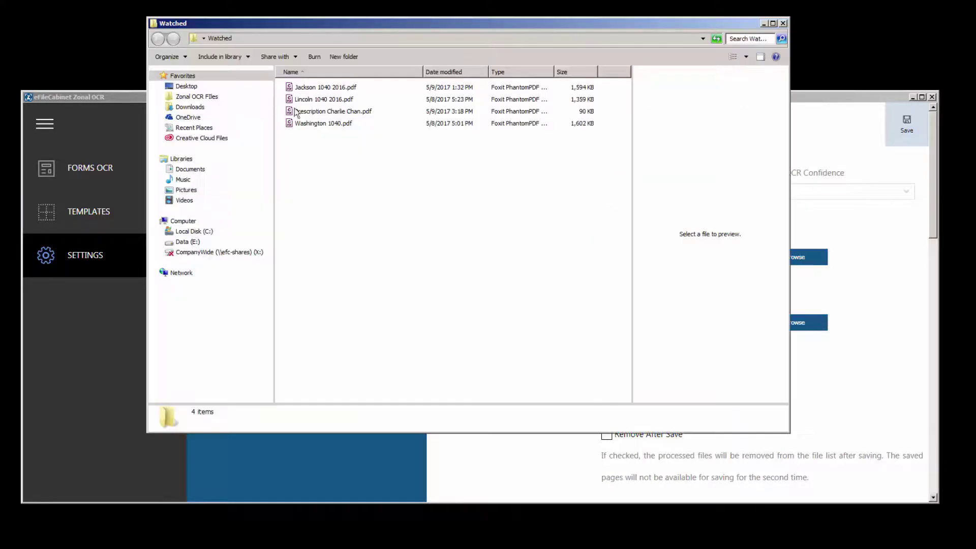
left_click(783, 23)
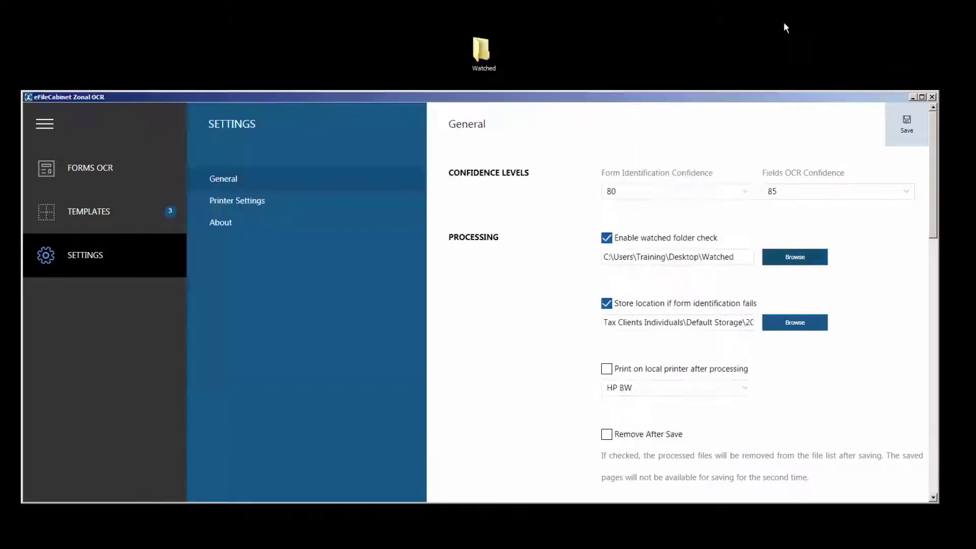
Step: Save the general settings and review the OCR fields captured from the Jackson, Lincoln and Washington 1040s and the prescription in Forms OCR
left_click(906, 127)
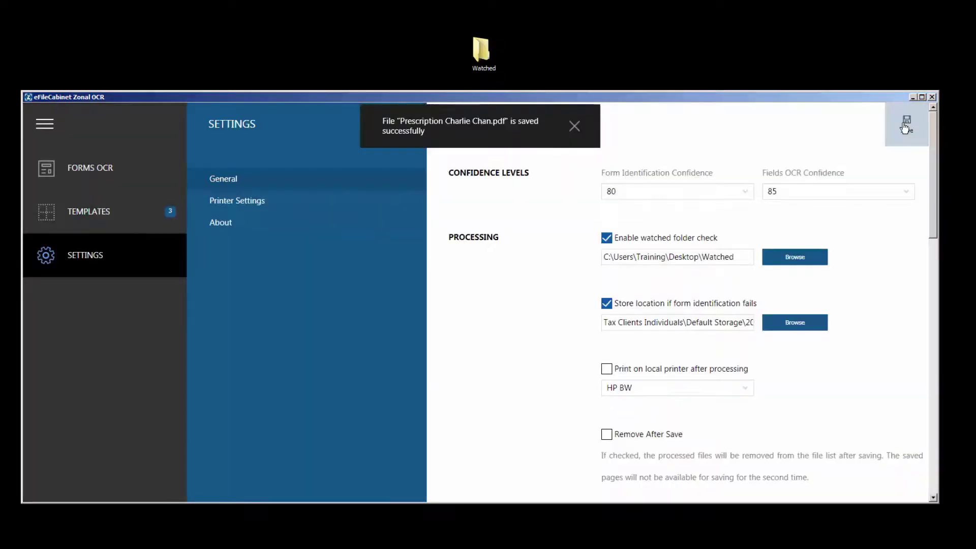
left_click(85, 169)
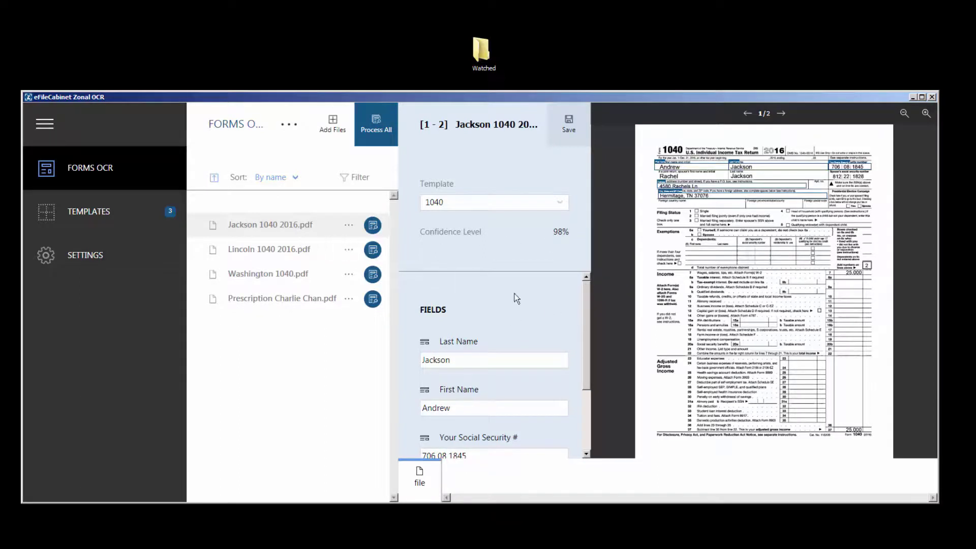
left_click_drag(584, 315, 589, 338)
left_click(264, 252)
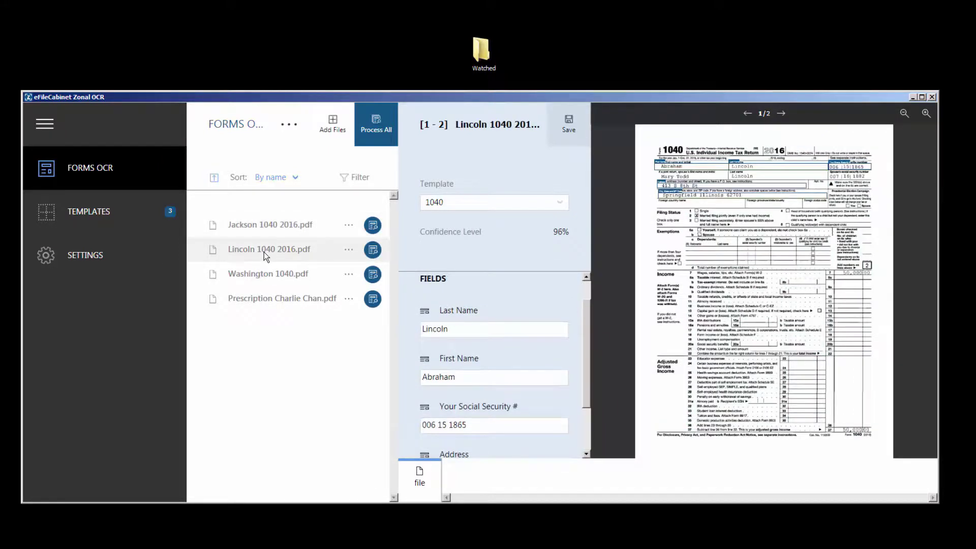
left_click(268, 278)
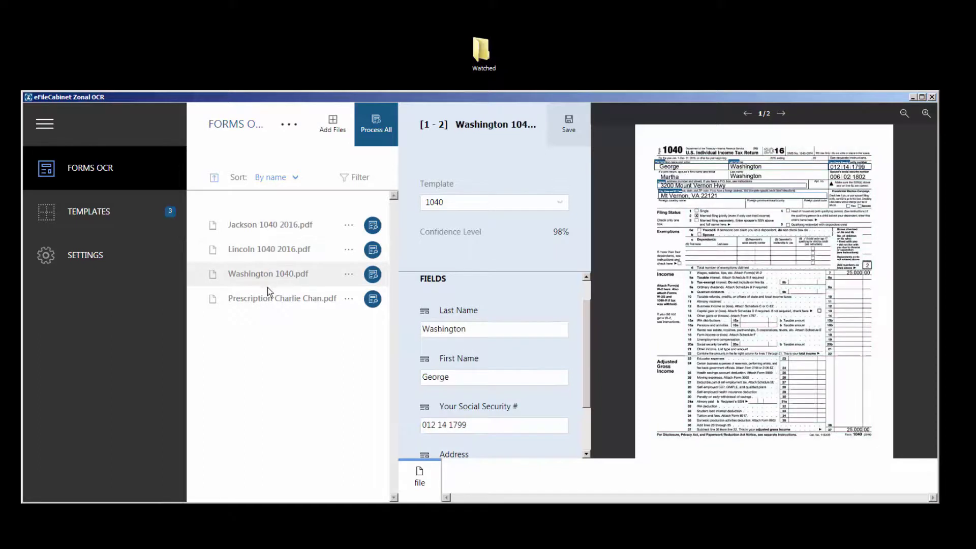
left_click(264, 301)
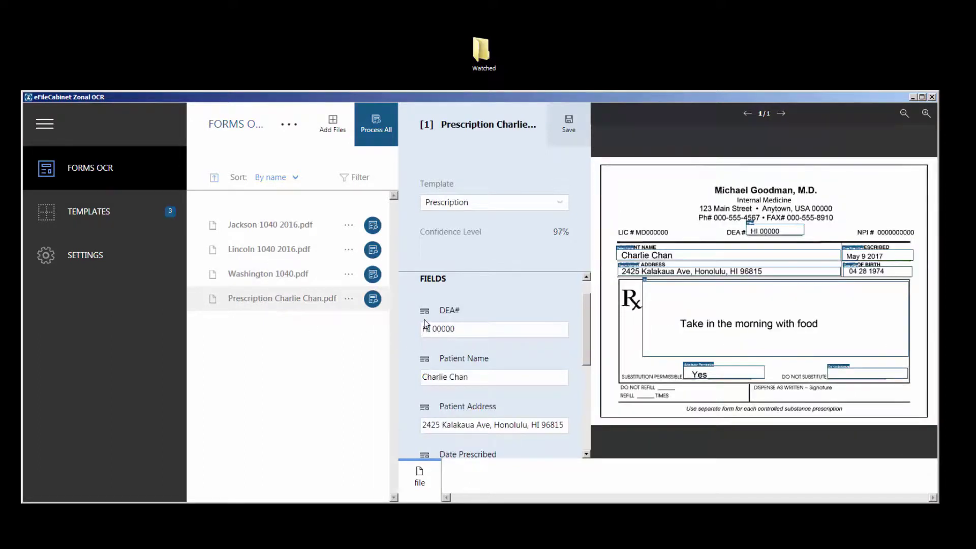
left_click_drag(587, 324, 463, 223)
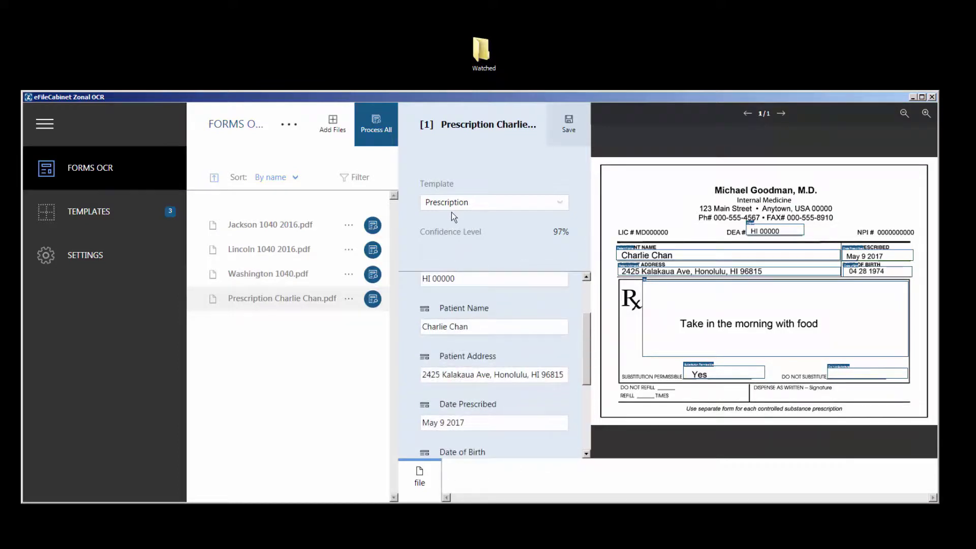
left_click(382, 131)
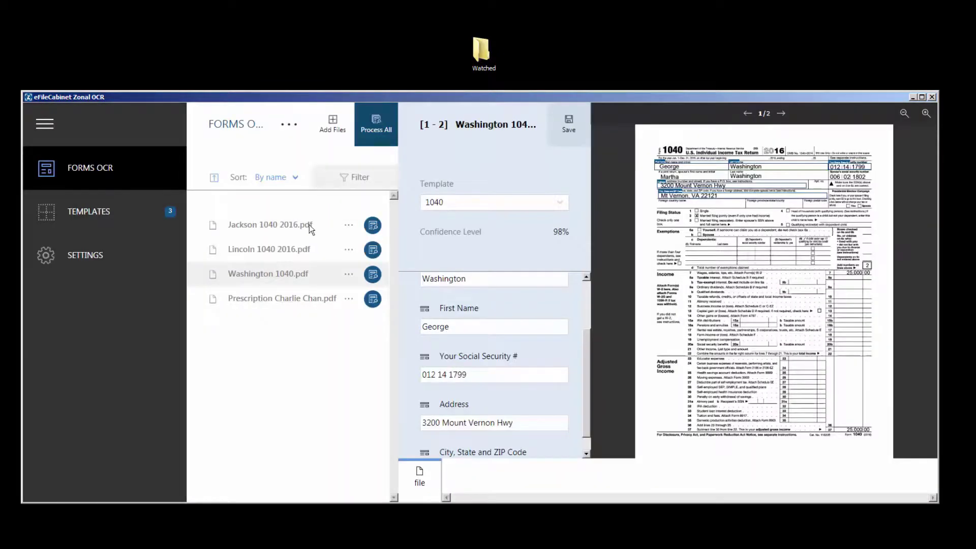
Step: Switch to eFileCabinet 2016 and refresh the drawer list of the 2017 Clients cabinet
left_click(416, 517)
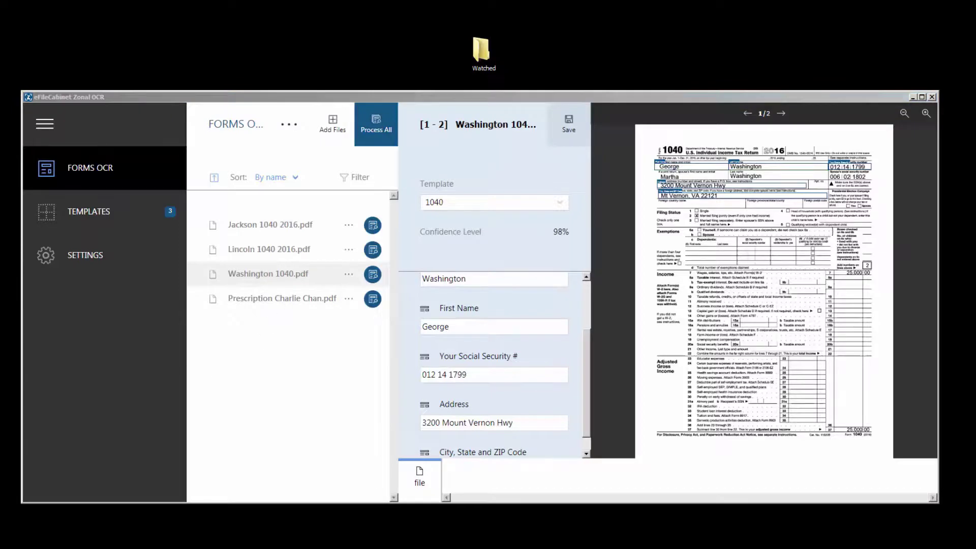
left_click_drag(663, 97, 575, 32)
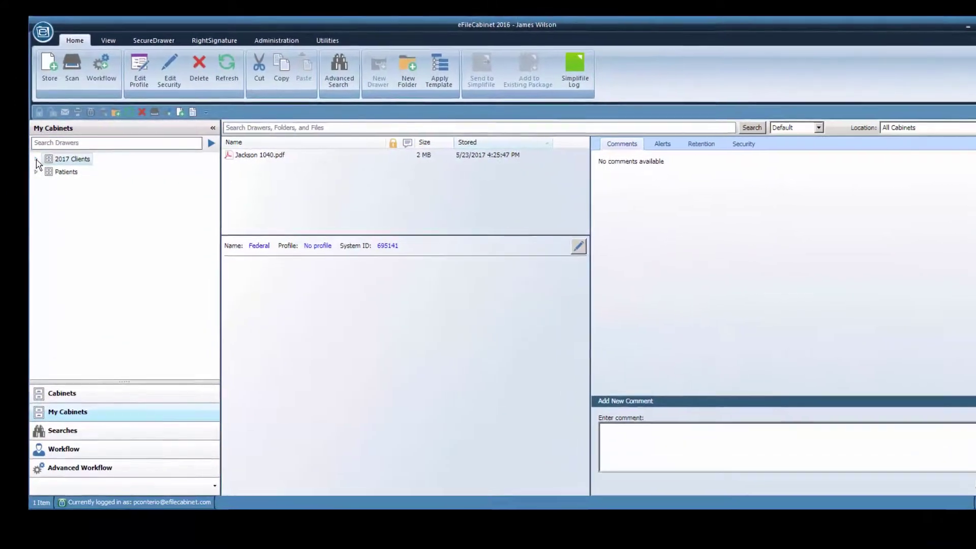
left_click(36, 161)
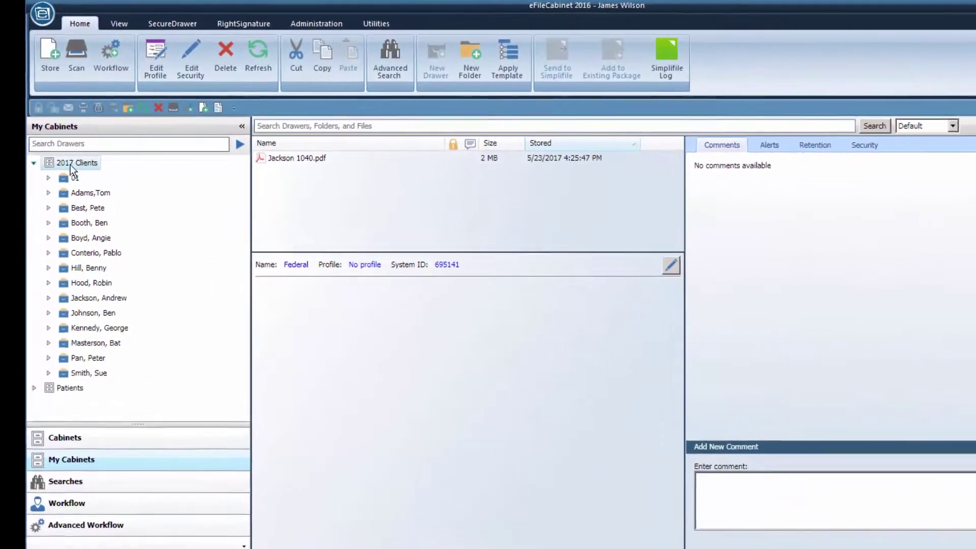
left_click(80, 167)
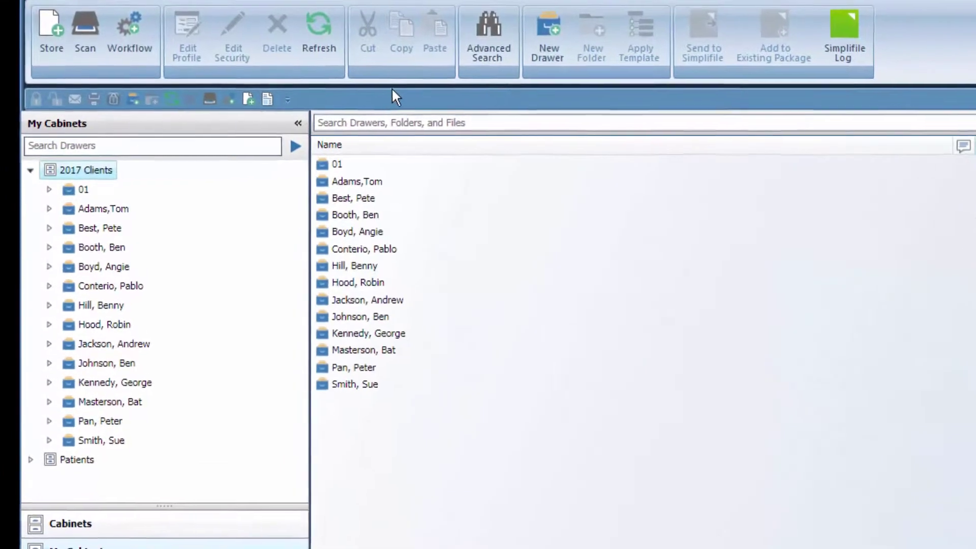
left_click(318, 11)
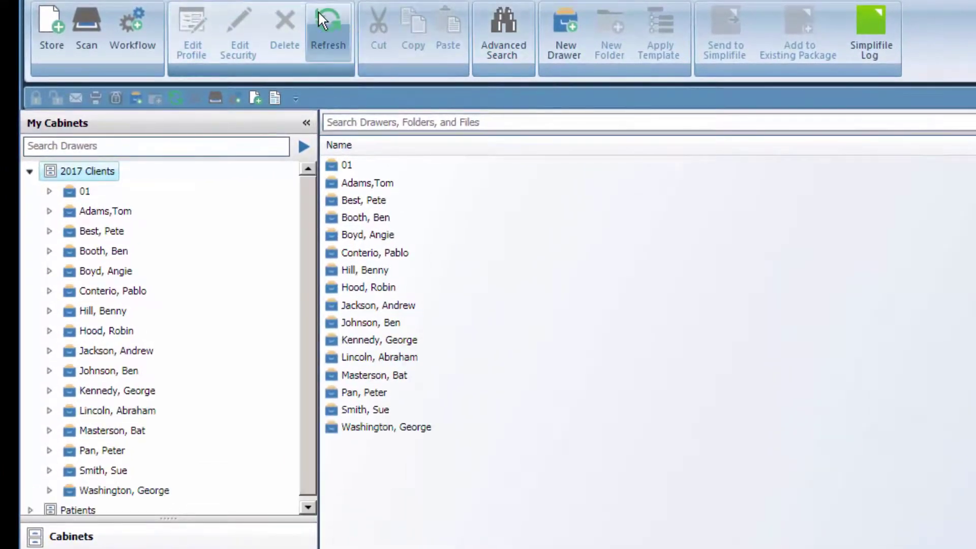
Step: Open the Lincoln drawer's 2016 > Tax Returns > Federal folder and view Lincoln 1040.pdf with its profile
left_click(51, 411)
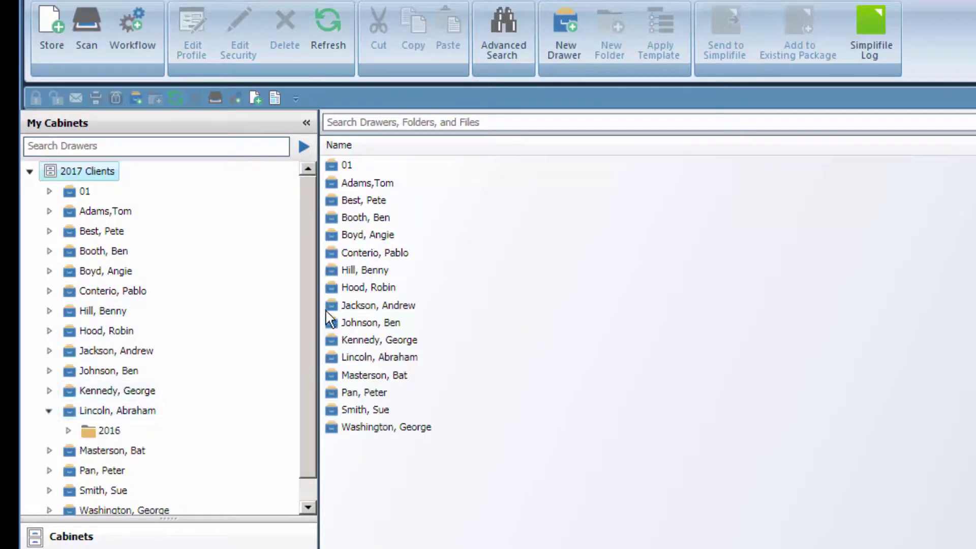
left_click_drag(310, 305, 305, 460)
left_click(68, 406)
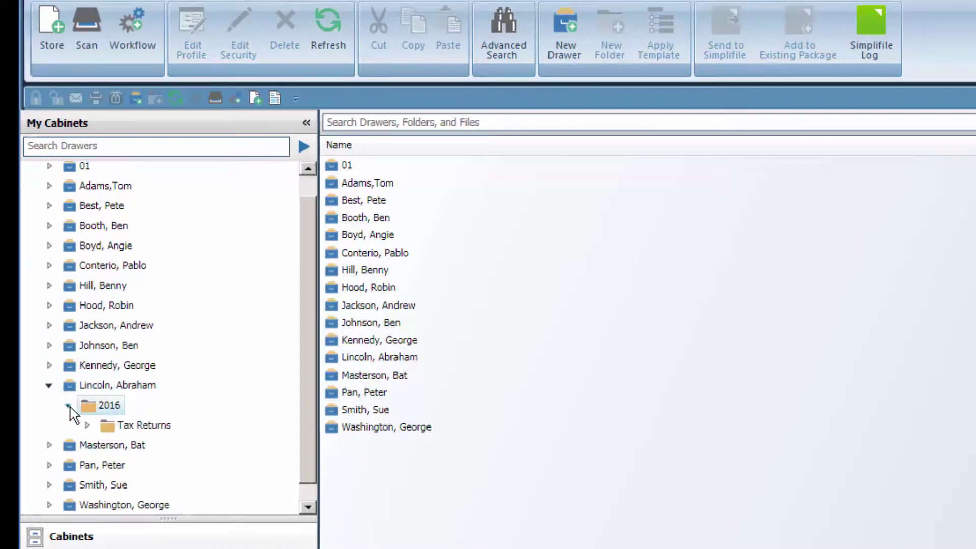
left_click(87, 425)
left_click(125, 445)
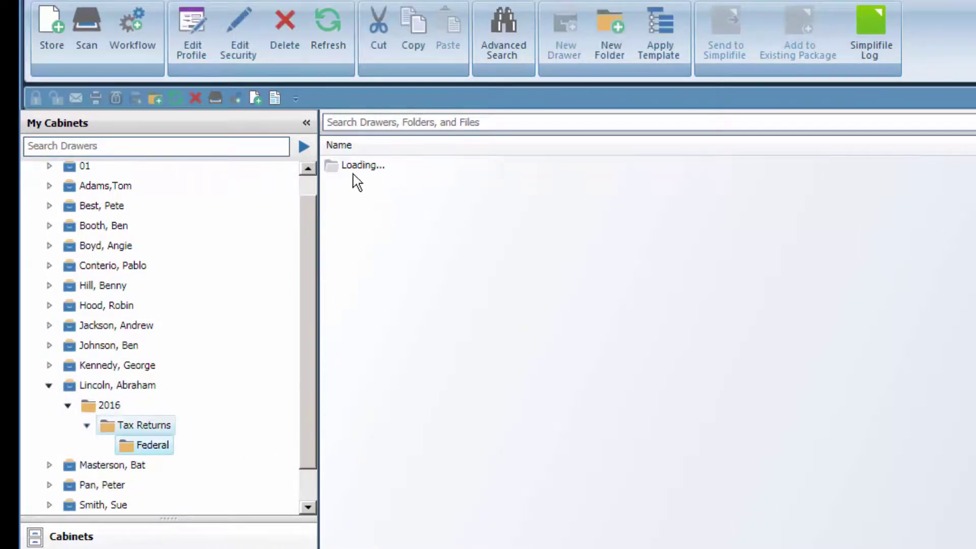
left_click(353, 168)
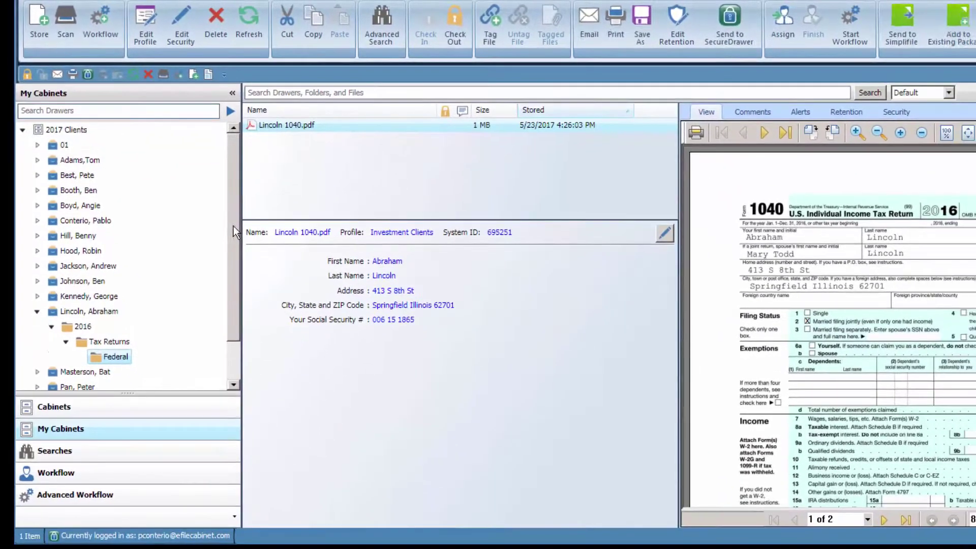
Step: Open the Washington drawer's 2016 > Tax Returns > Federal folder and view Washington 1040.pdf with its profile
scroll(259, 365, "down", 1)
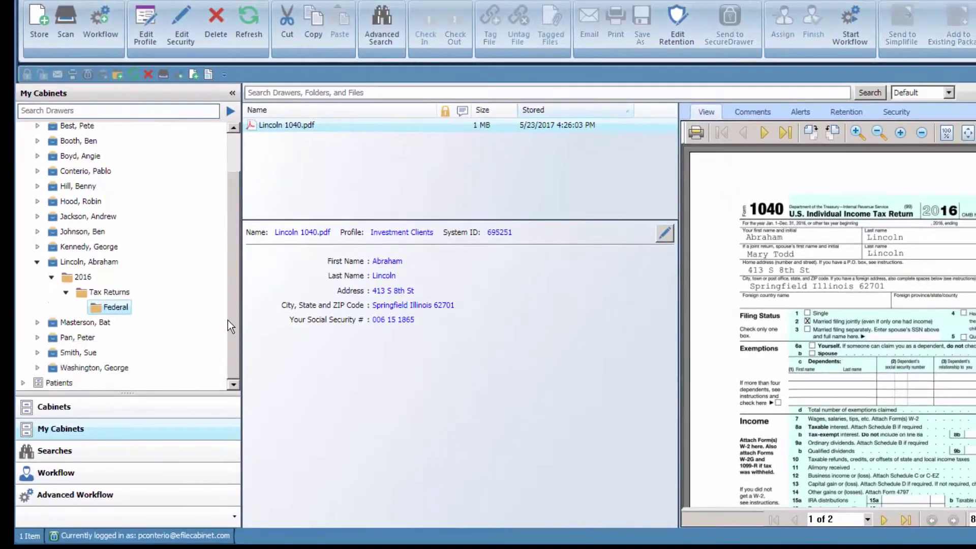
left_click(37, 367)
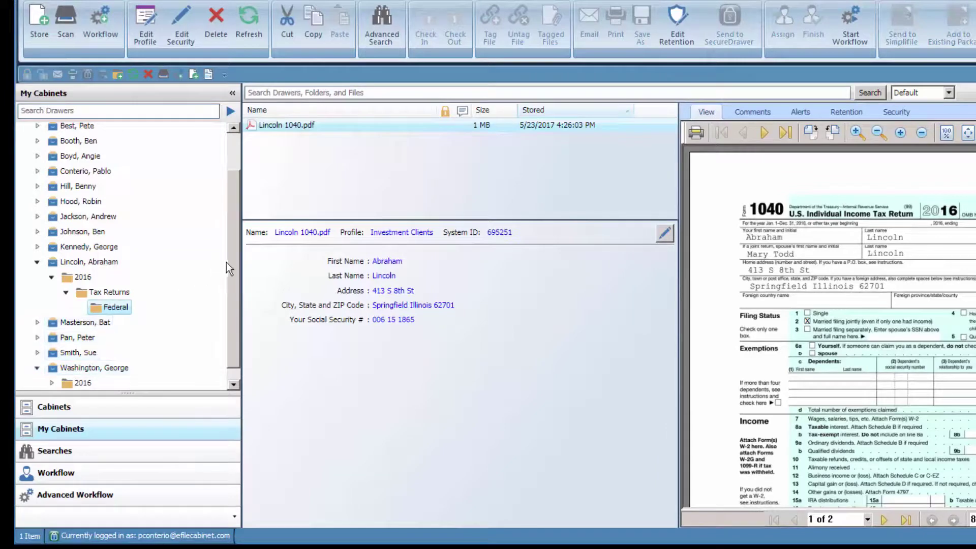
scroll(230, 288, "down", 1)
left_click(52, 367)
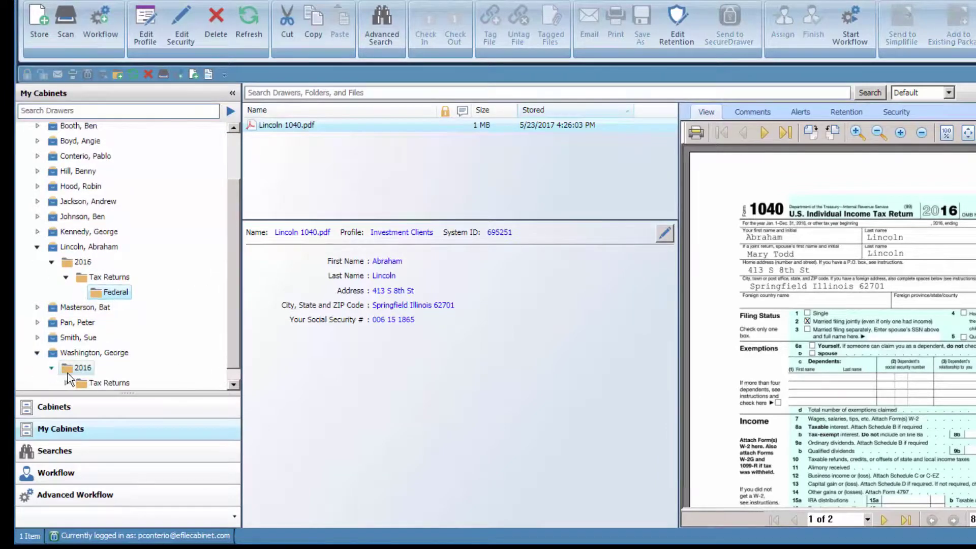
left_click(66, 383)
scroll(61, 358, "down", 1)
left_click(115, 369)
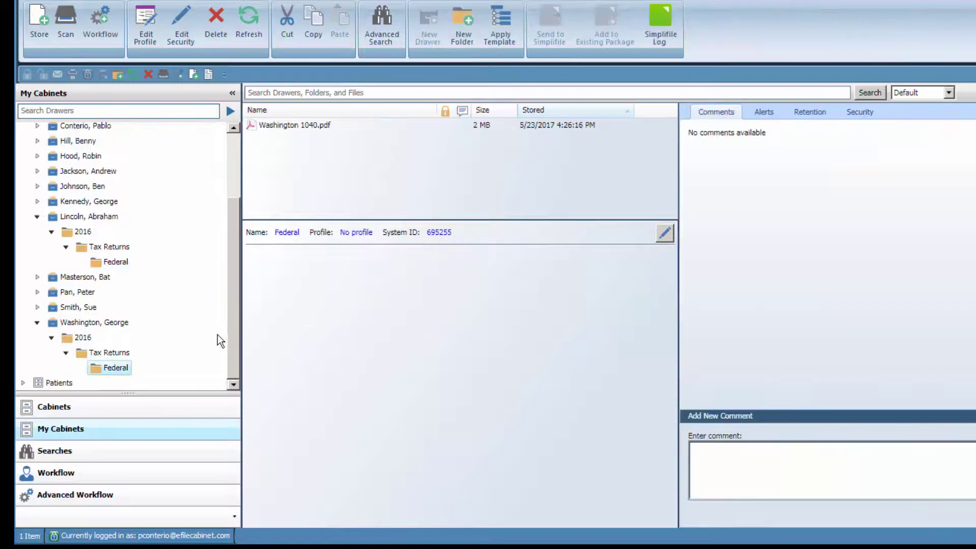
left_click(306, 127)
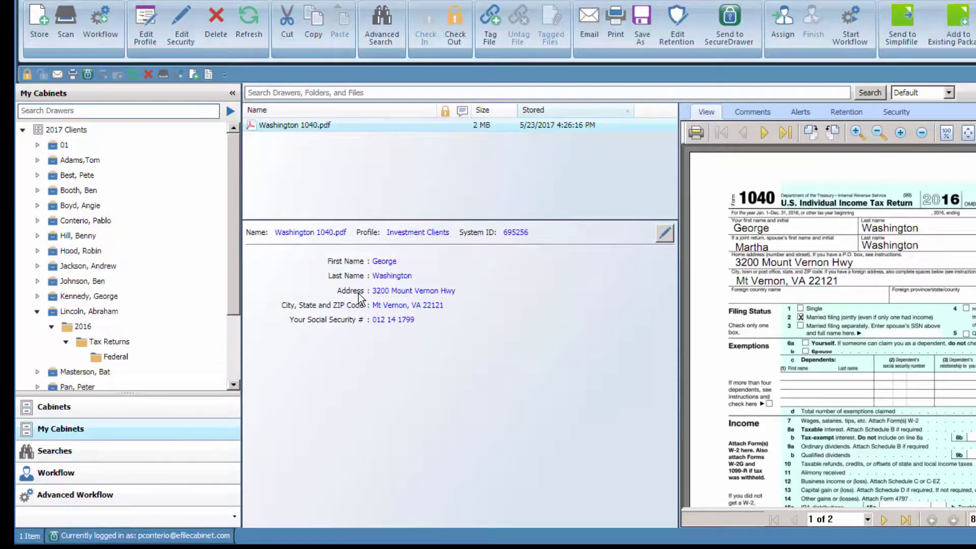
Step: Open the Jackson drawer's 2016 > Tax Returns > Federal folder and view Jackson 1040.pdf with its profile
left_click(37, 266)
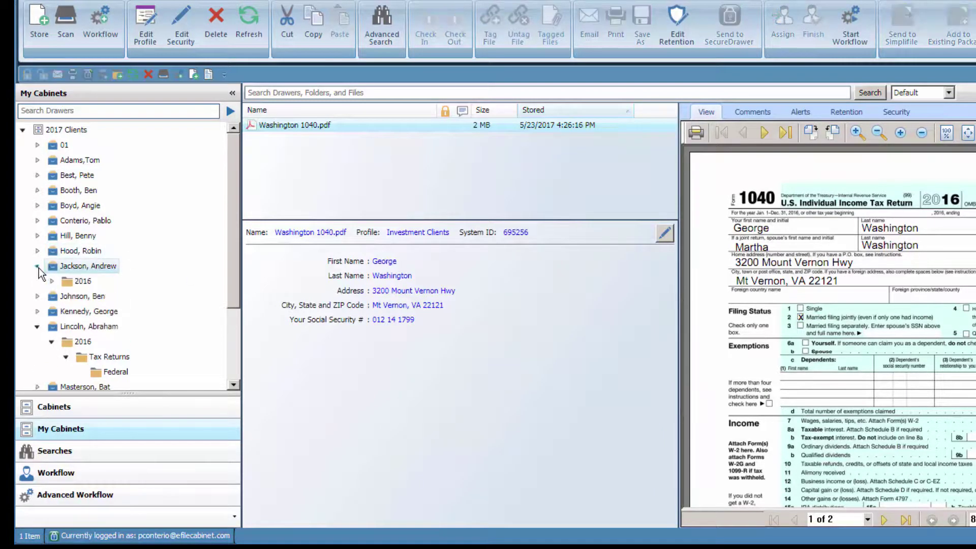
left_click(52, 281)
left_click(66, 296)
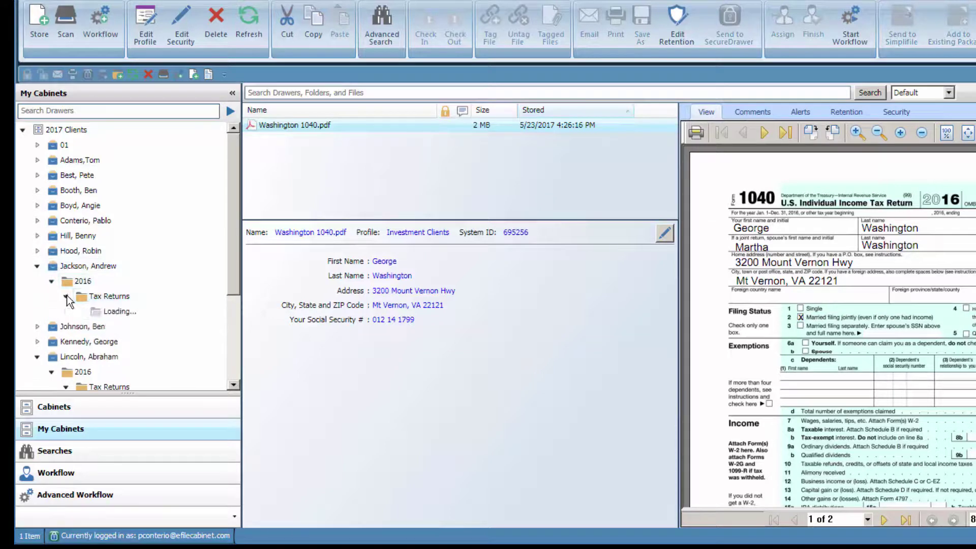
left_click(115, 312)
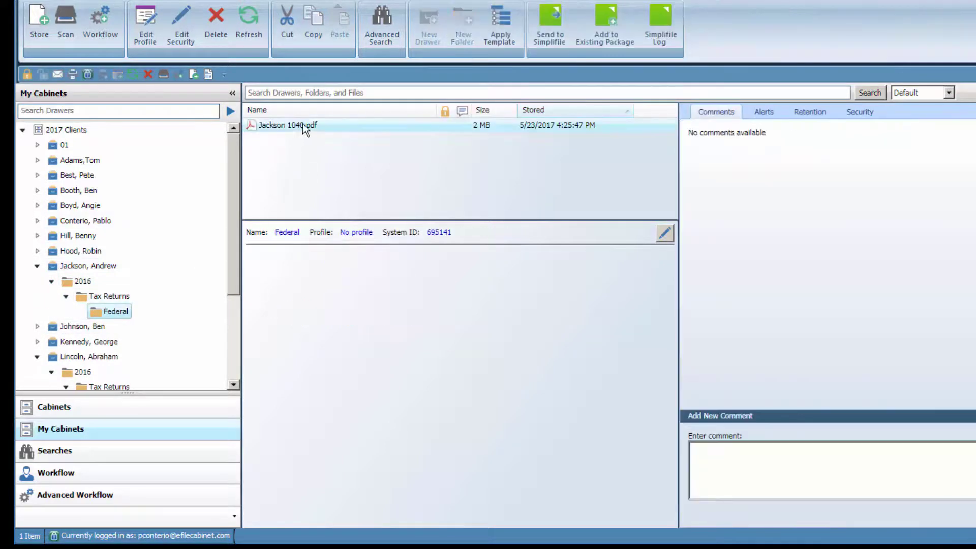
left_click(300, 125)
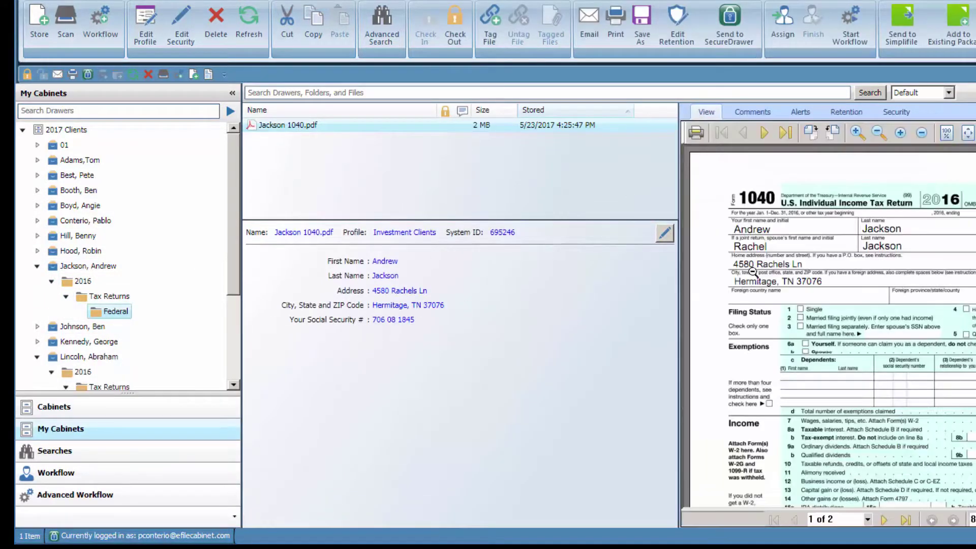
Step: Collapse 2017 Clients, refresh the Patients cabinet and select the prescription PDF in the new patient drawer's Prescriptions folder
left_click(23, 130)
left_click(23, 145)
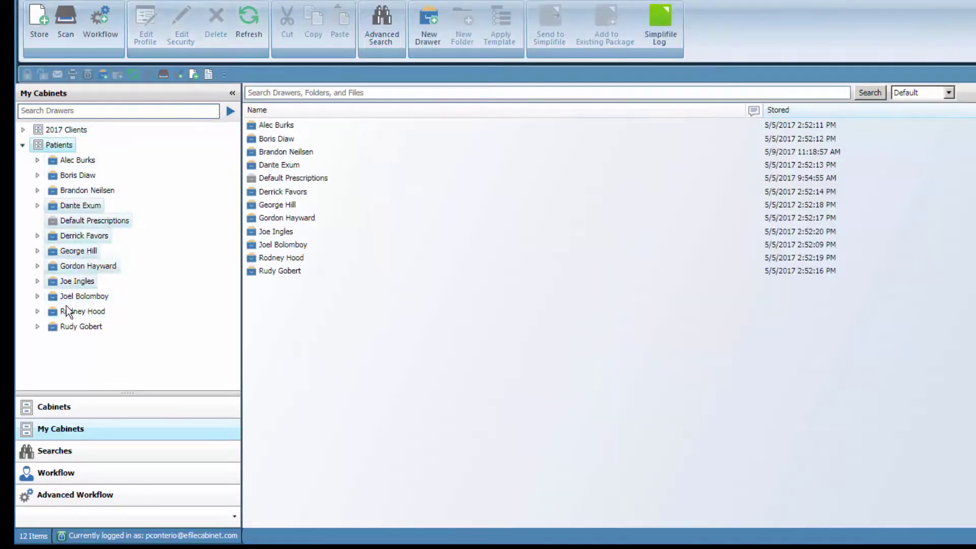
left_click(249, 23)
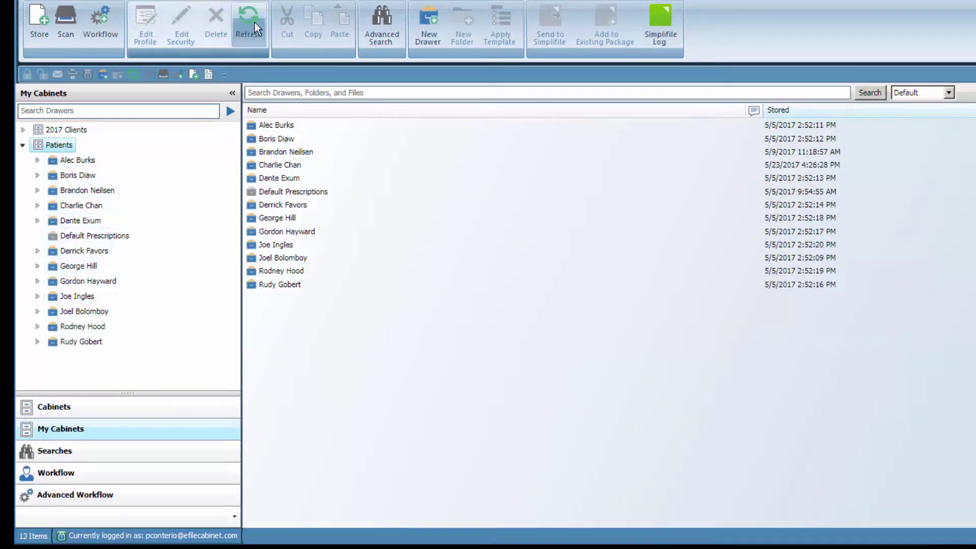
left_click(37, 206)
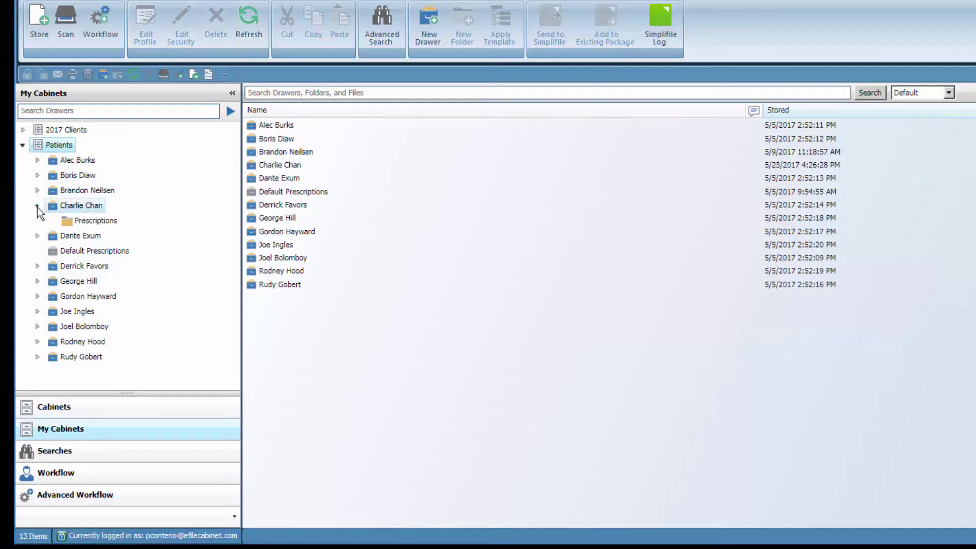
left_click(99, 223)
left_click(293, 127)
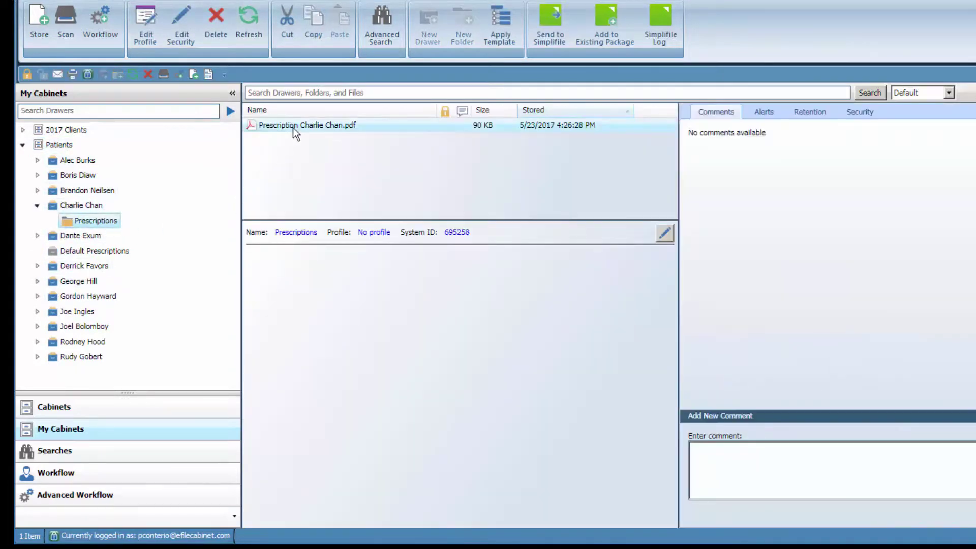